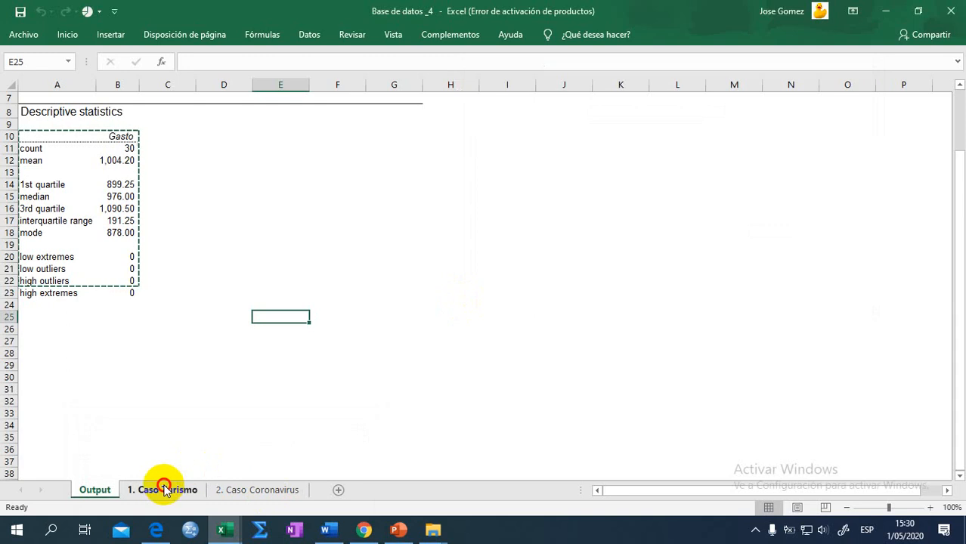
Examine the Opinión column and the list of opinion categories on the 1. Caso Turismo sheet.
click(161, 489)
drag(477, 286, 477, 298)
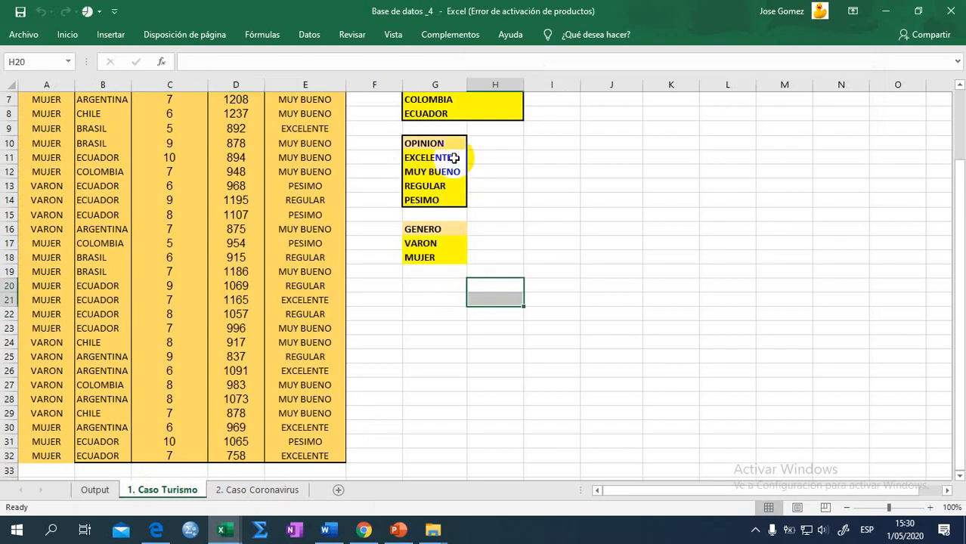
drag(445, 157, 442, 196)
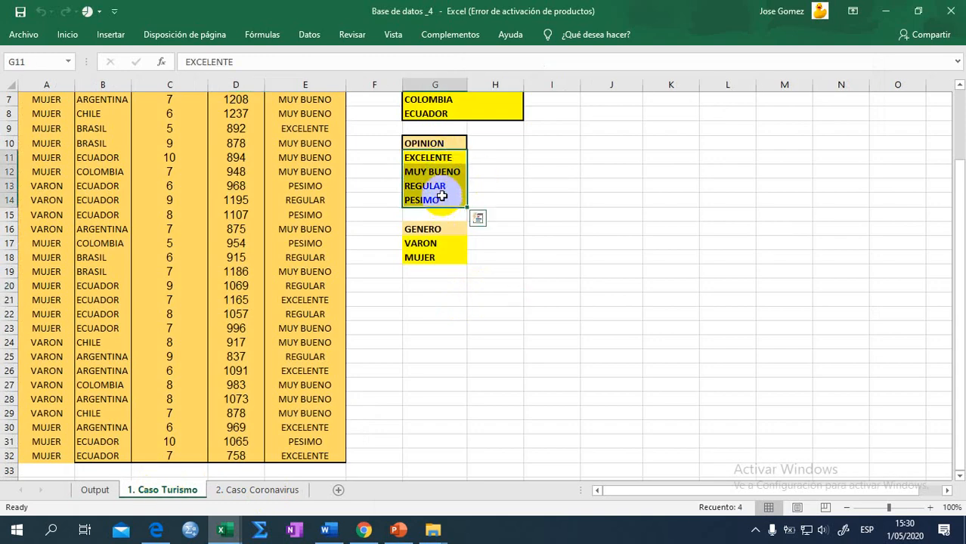
click(590, 171)
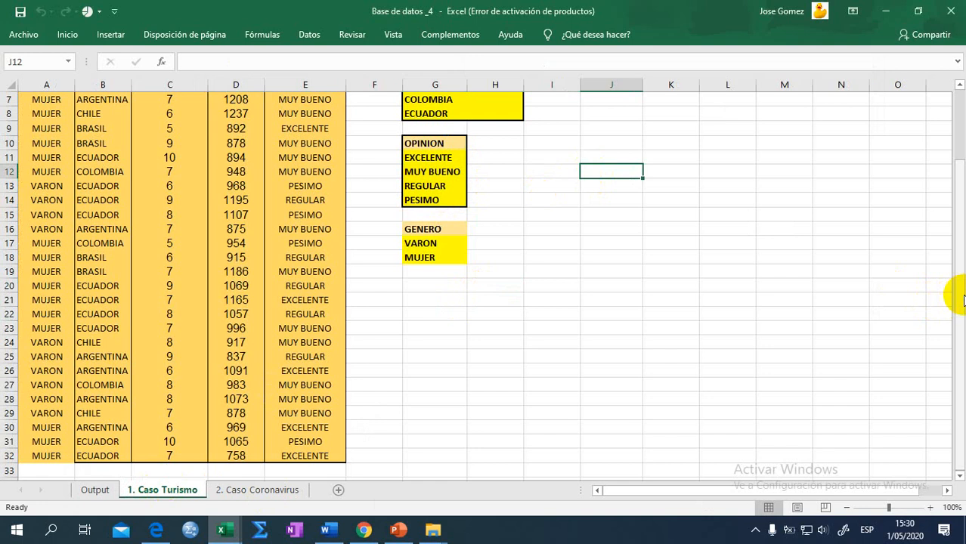
drag(955, 295, 957, 220)
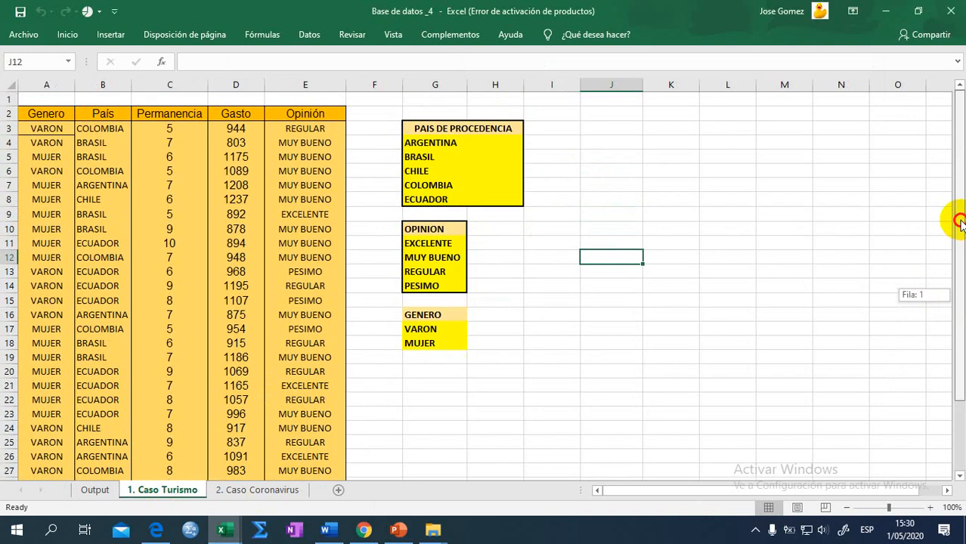
click(591, 221)
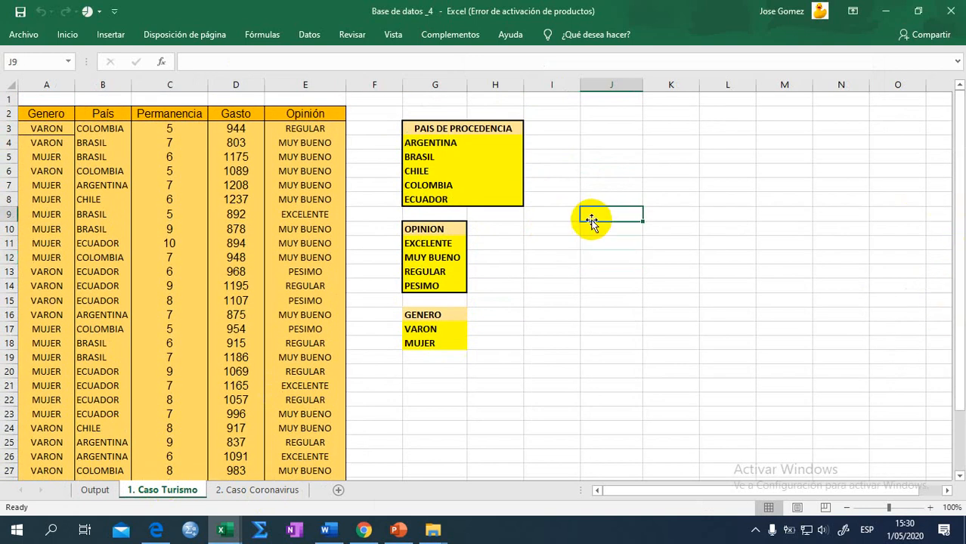
click(447, 245)
click(451, 258)
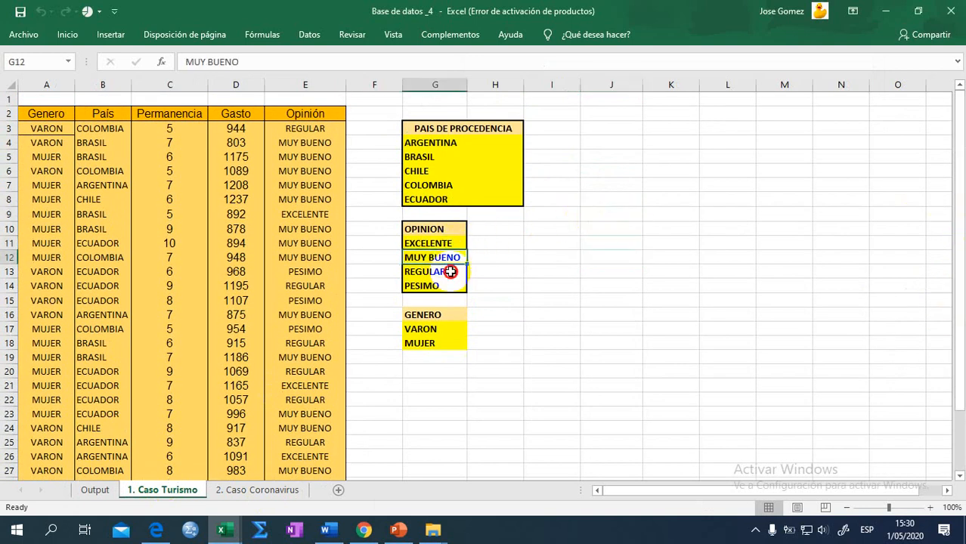
click(448, 271)
click(447, 287)
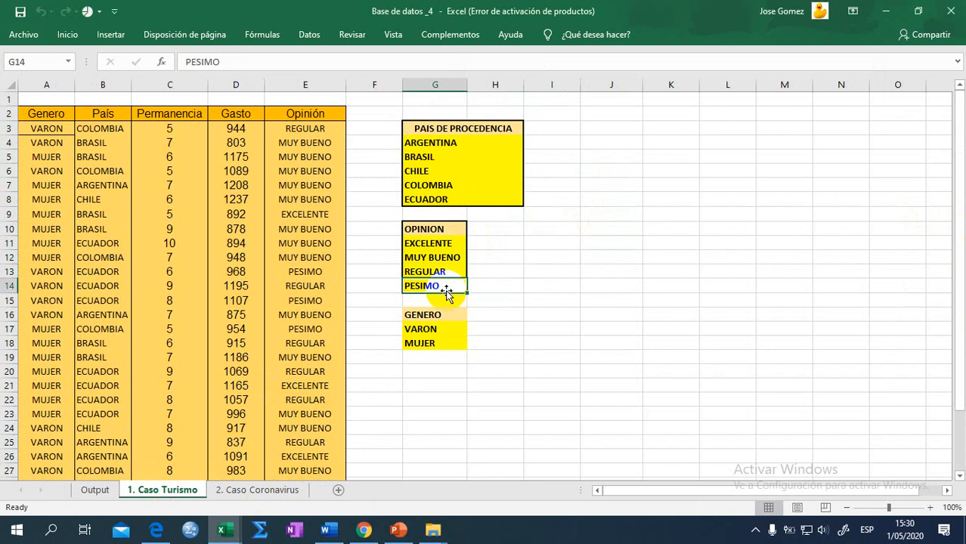
click(551, 255)
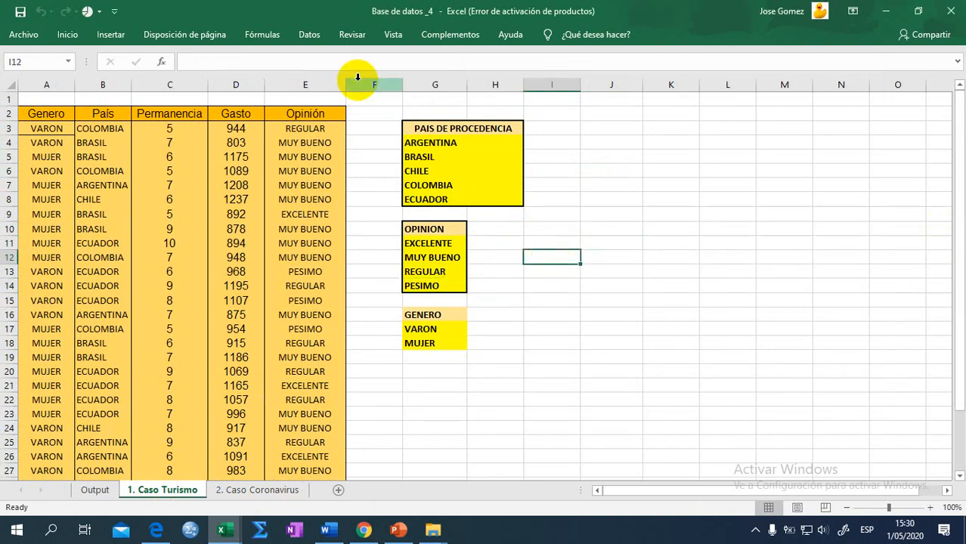
Start a MegaStat qualitative frequency distribution with the Opinión column E2:E32, header included, as its input range.
click(434, 35)
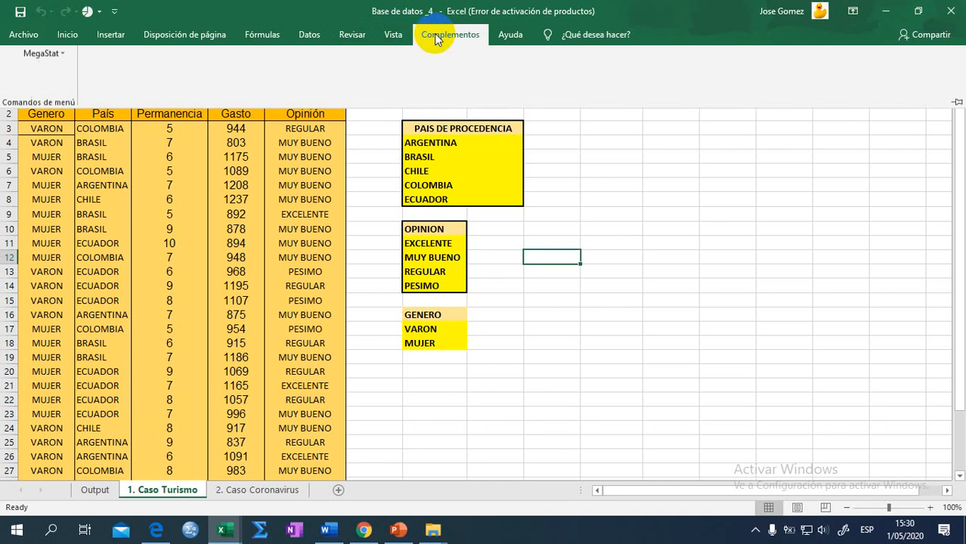
click(42, 56)
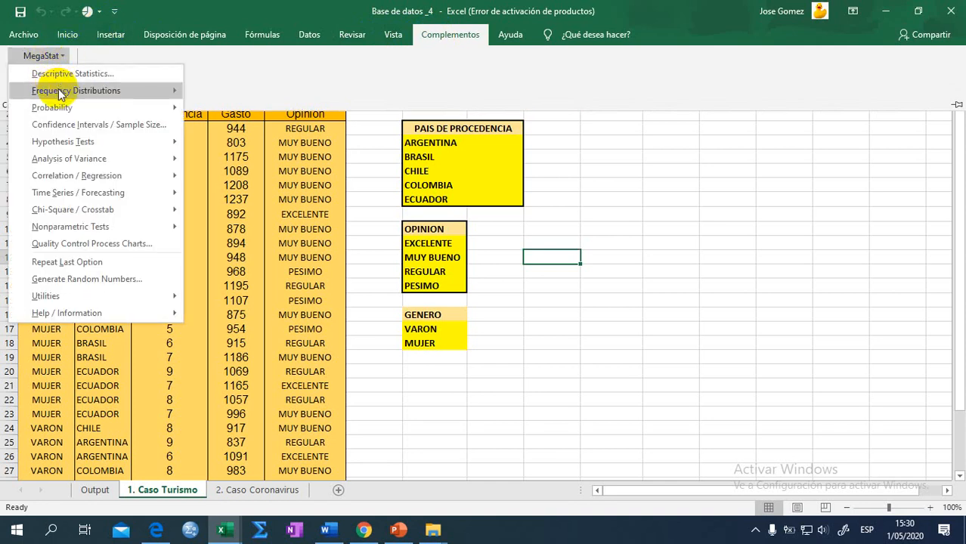
mouse_move(159, 94)
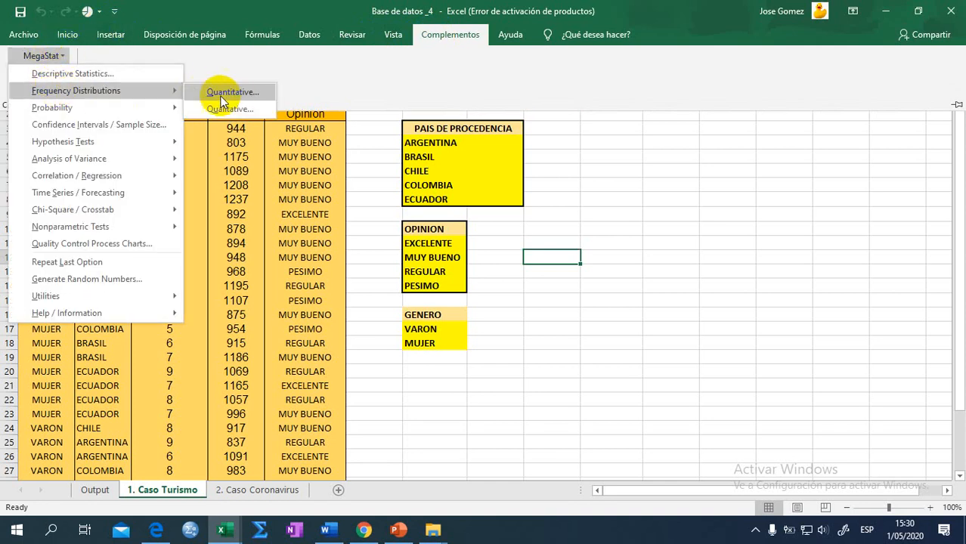
click(239, 111)
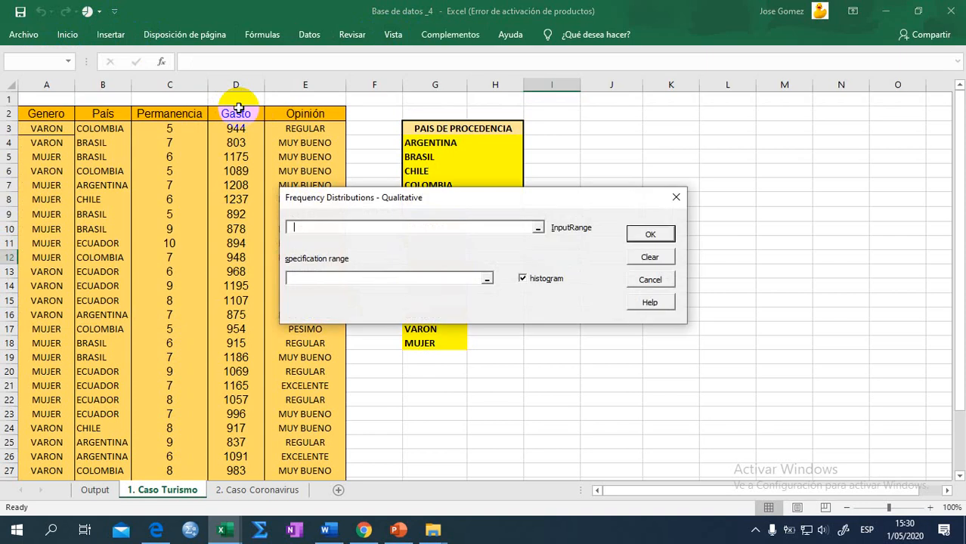
drag(491, 204, 671, 63)
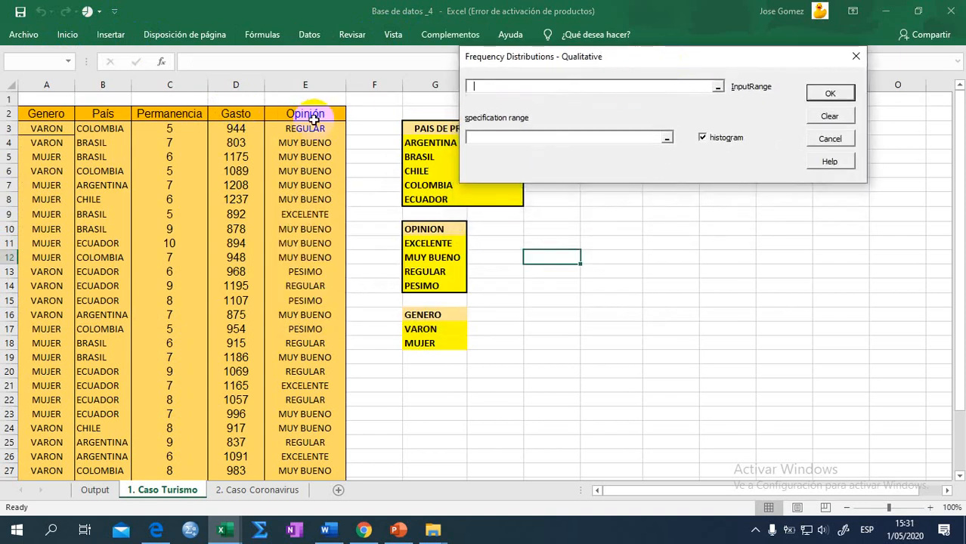
drag(314, 114, 319, 451)
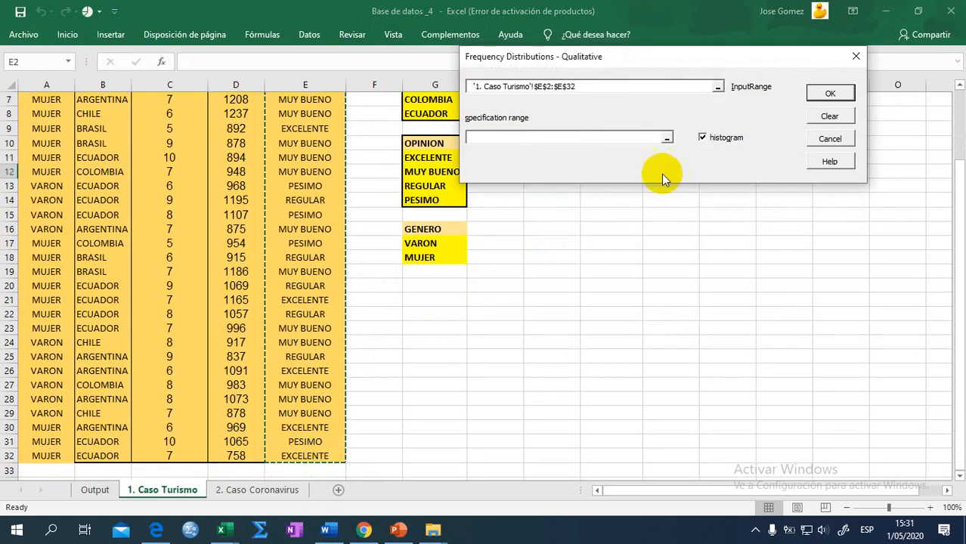
scroll(958, 336, up, 2)
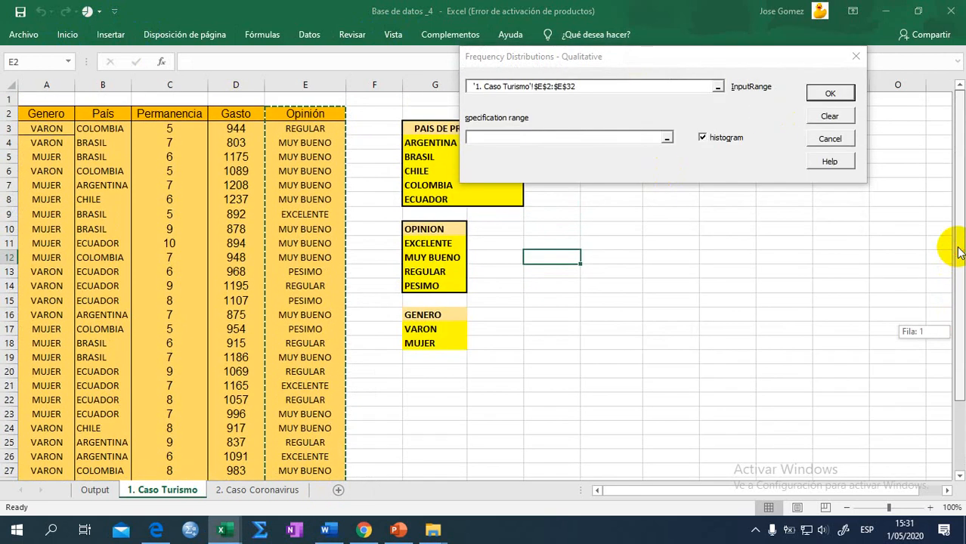
Use the opinion categories in G11:G14 as the specification range and generate the frequency distribution with its histogram.
click(566, 134)
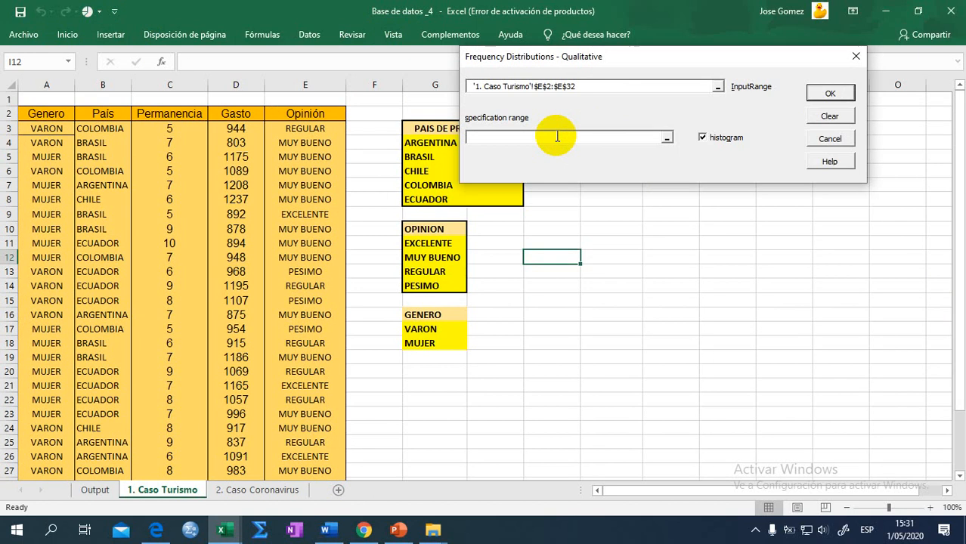
drag(437, 240, 436, 283)
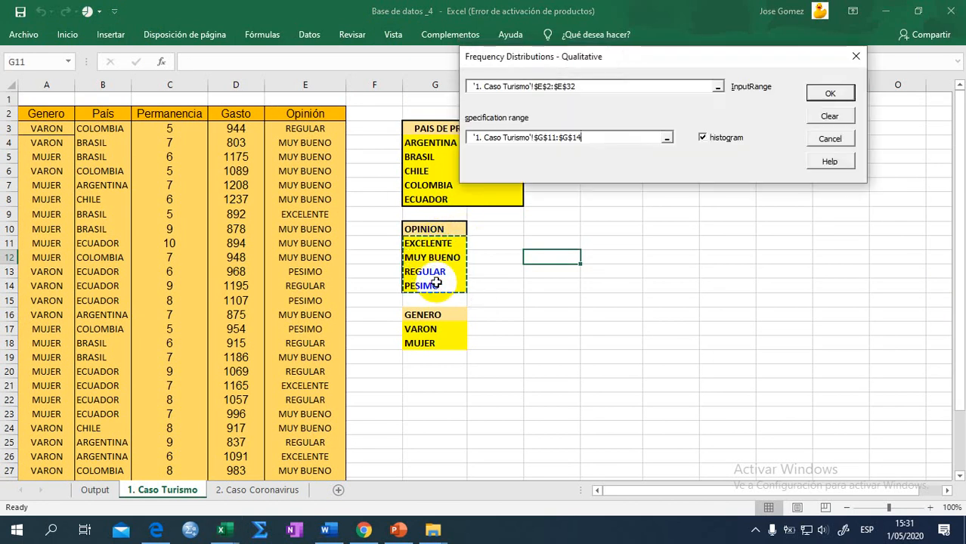
click(828, 91)
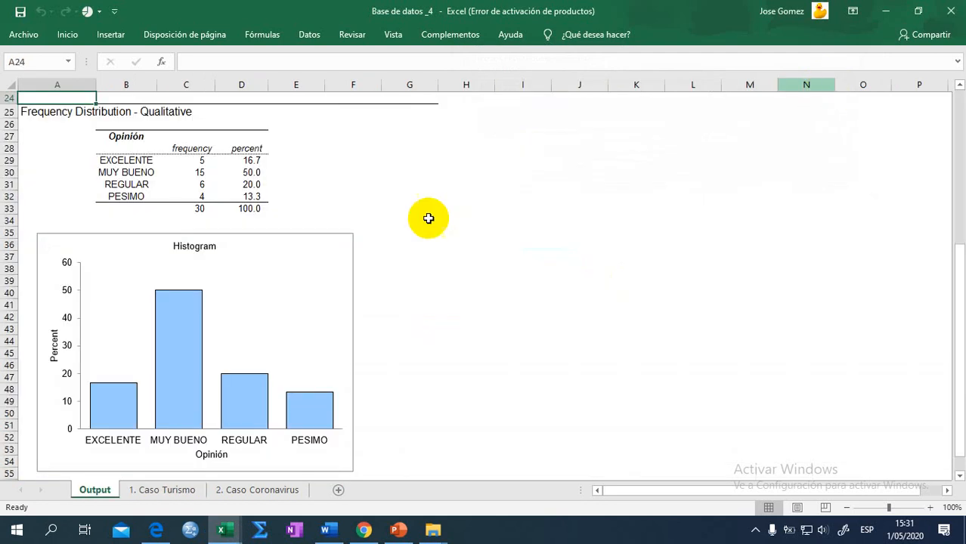
Examine the frequency of each opinion category in the output table to identify the most frequent one.
click(200, 174)
click(200, 185)
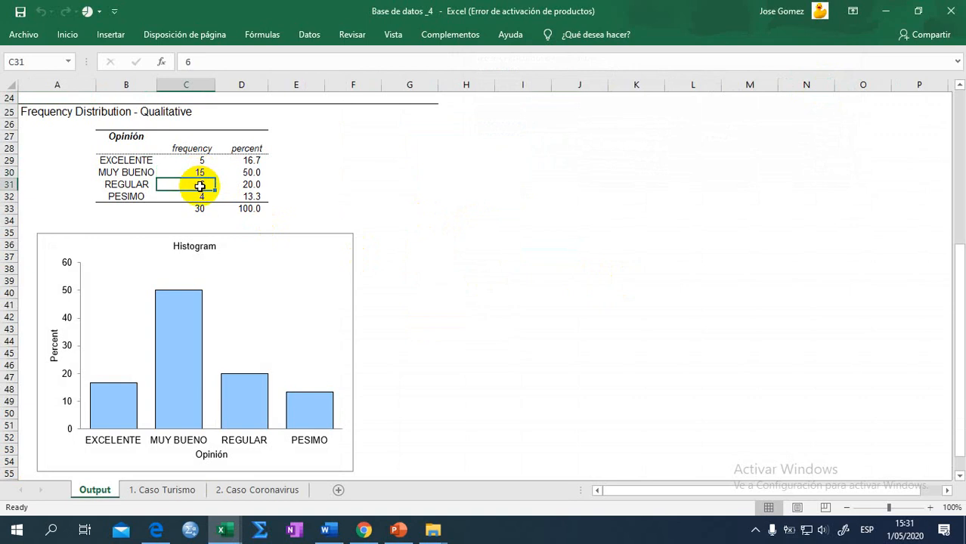
click(202, 197)
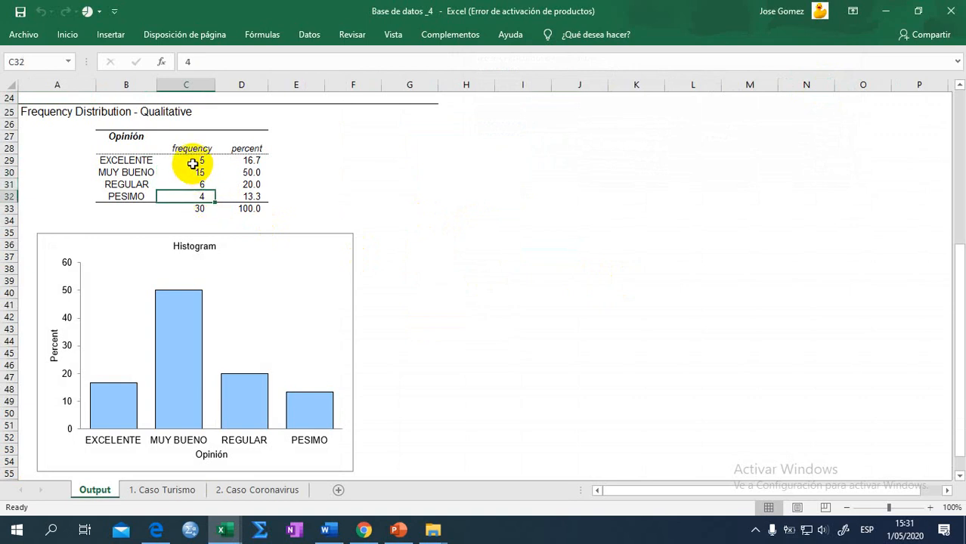
click(193, 163)
click(199, 173)
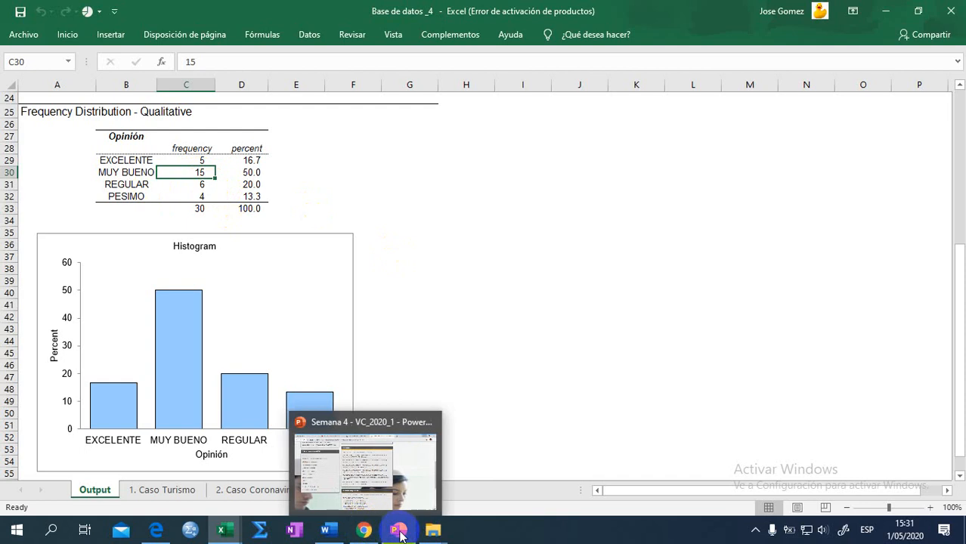
Switch to the Semana 4 PowerPoint presentation, review the slides for questions 3 and 4 in the slide show, and exit it.
mouse_move(239, 538)
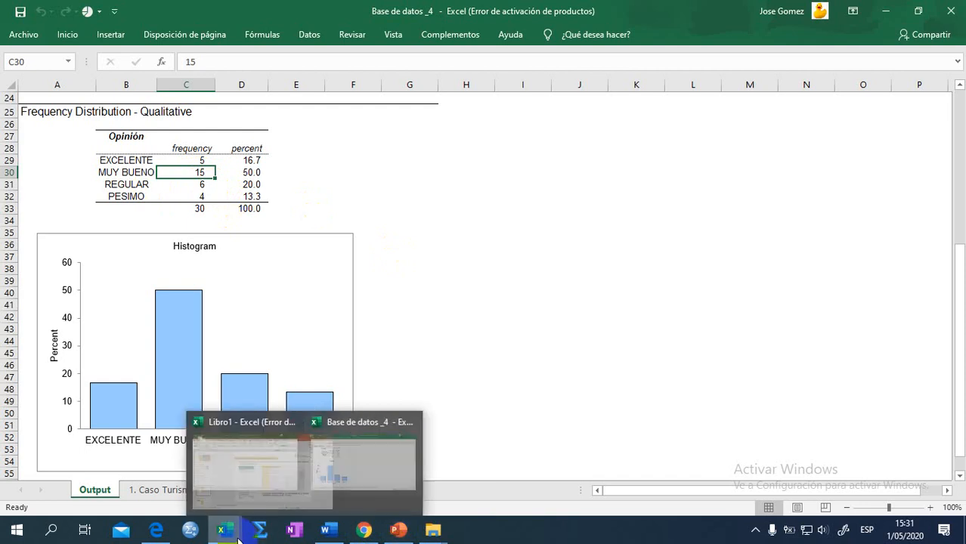
click(399, 531)
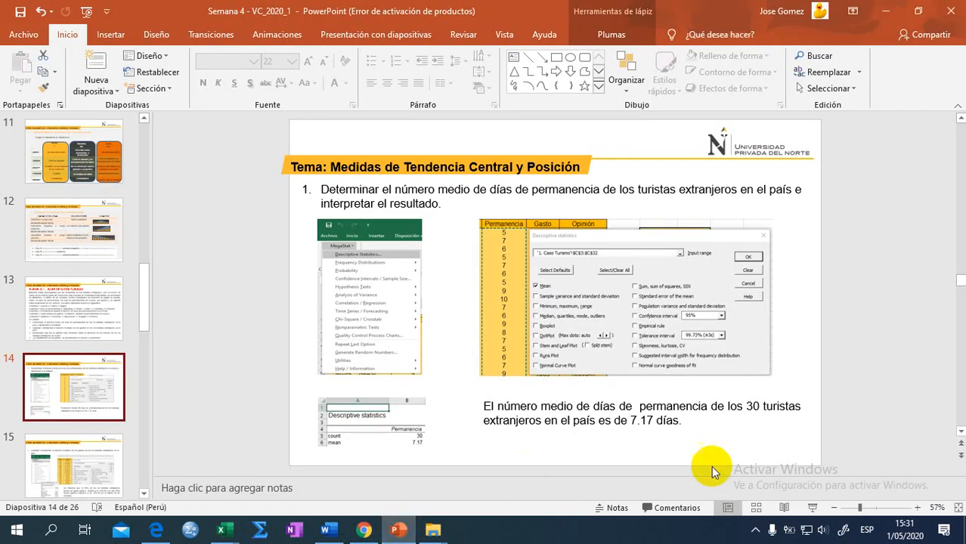
click(811, 507)
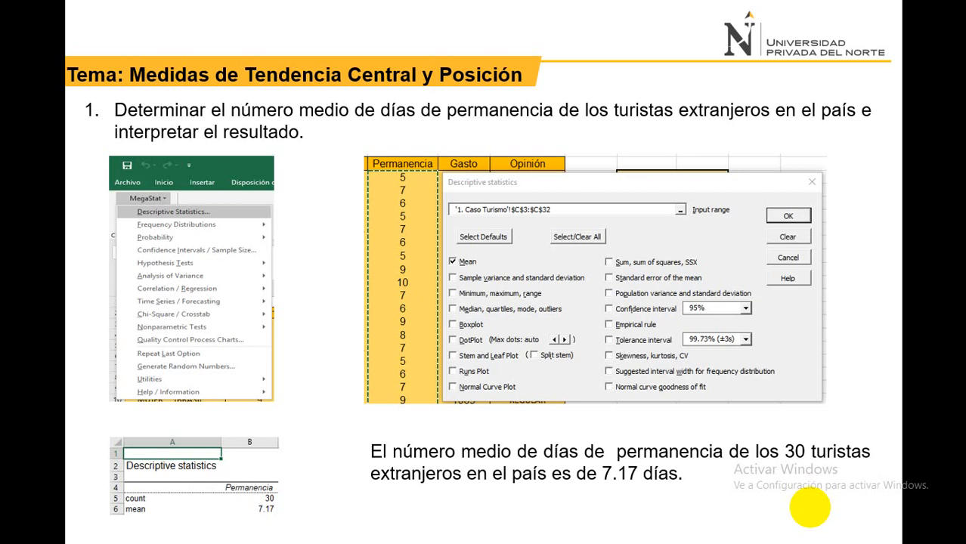
click(809, 507)
click(809, 507)
click(809, 507)
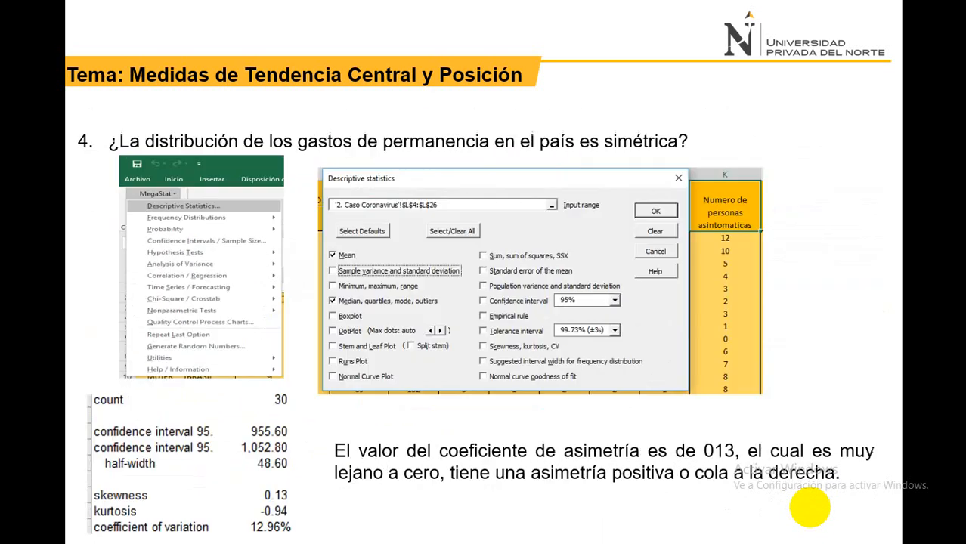
key(Left)
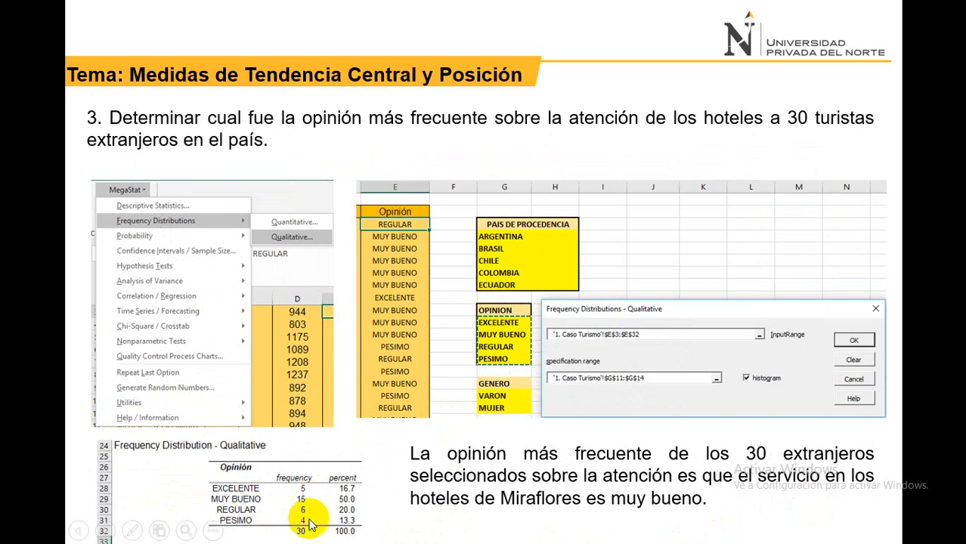
click(235, 418)
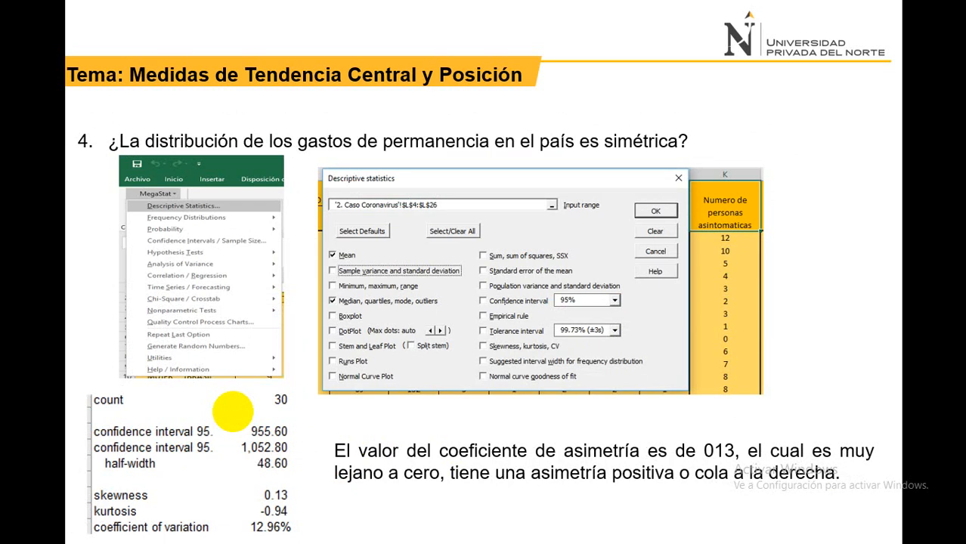
key(Escape)
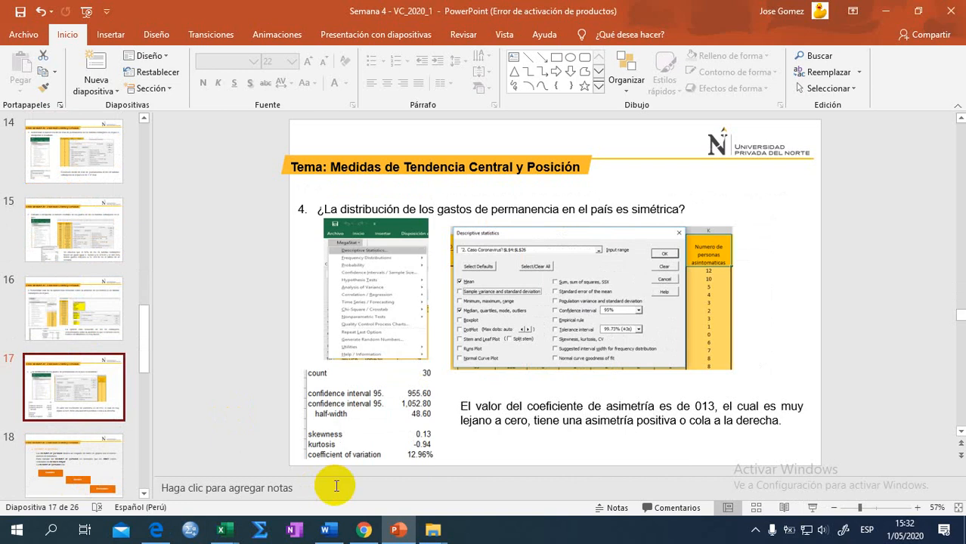
Switch back to the Base de datos _4 workbook in Excel and show the 1. Caso Turismo sheet.
click(366, 533)
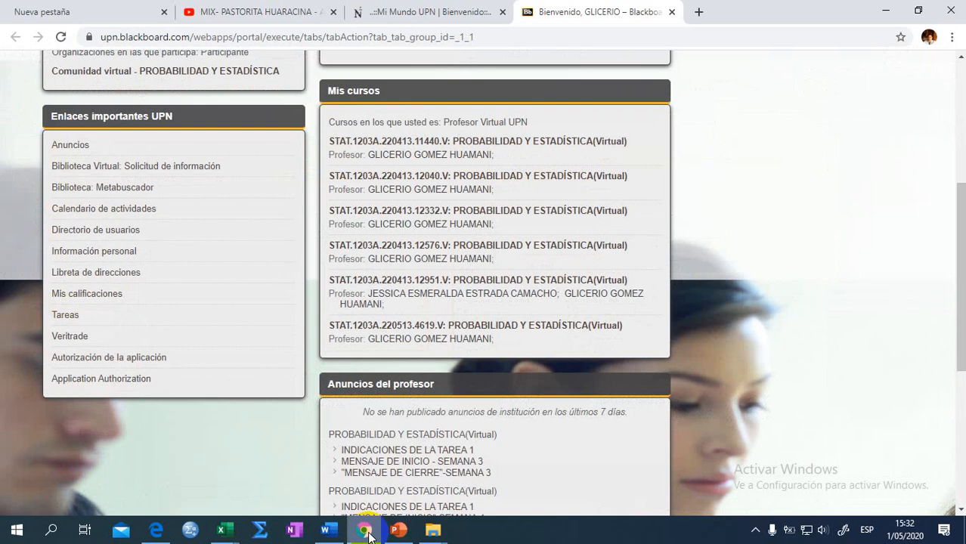
click(368, 535)
click(225, 530)
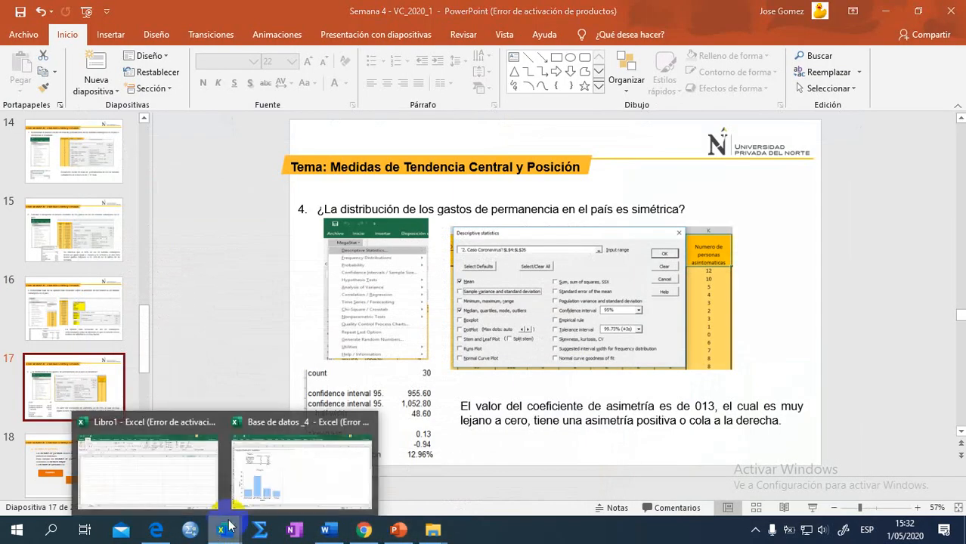
click(318, 483)
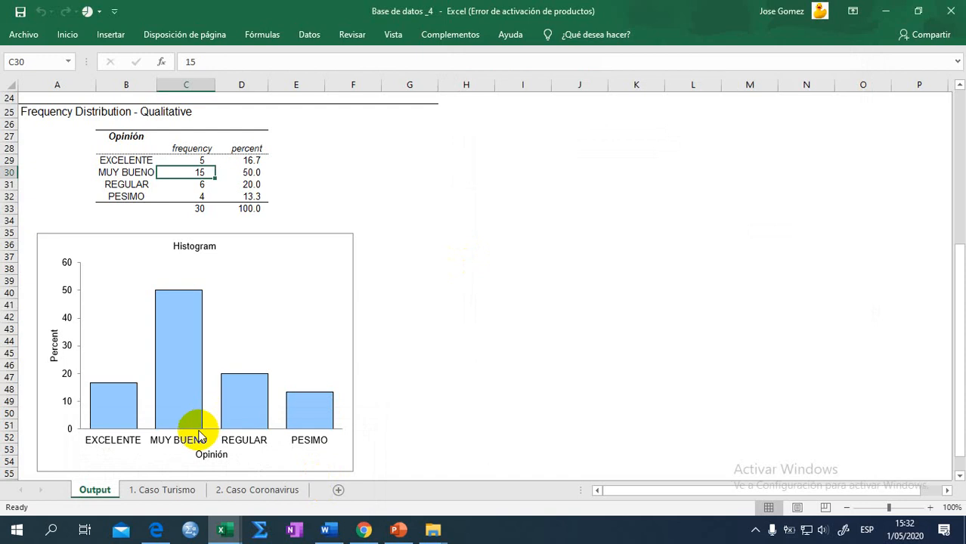
click(166, 491)
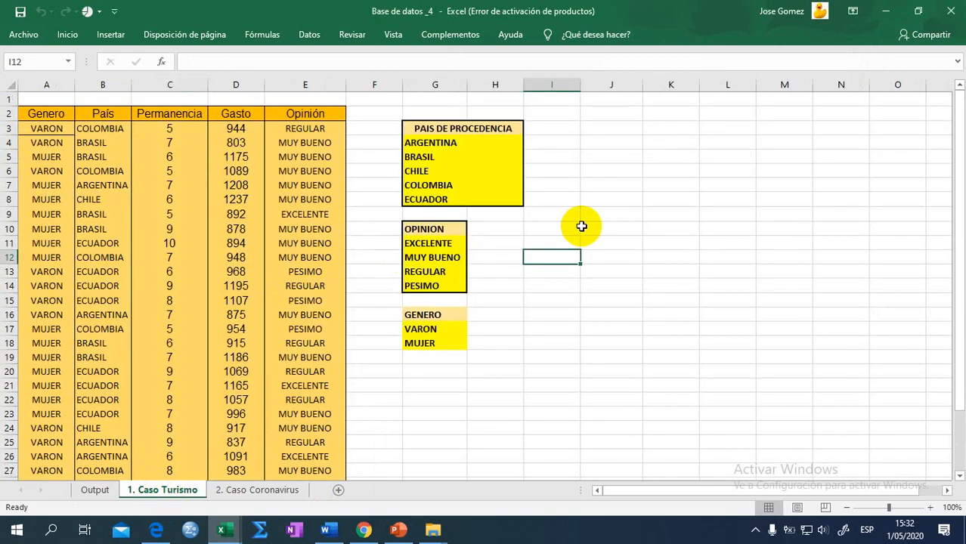
Check the question 4 slide in PowerPoint, and return to the tourism data in Excel.
click(396, 530)
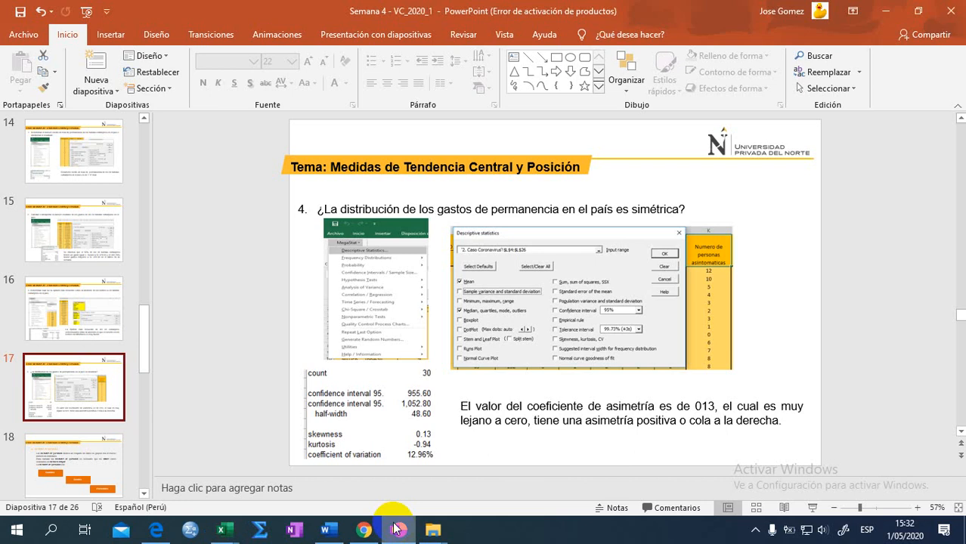
click(395, 528)
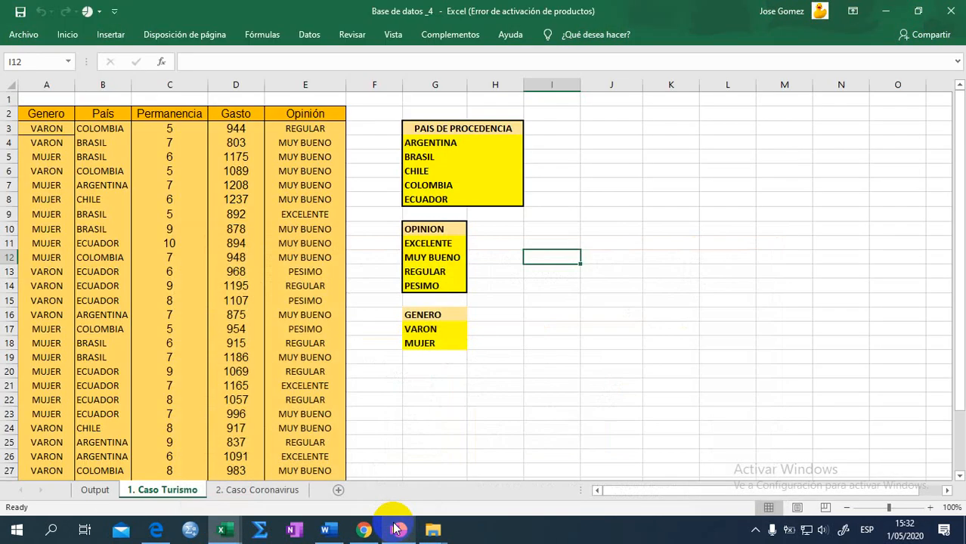
click(478, 144)
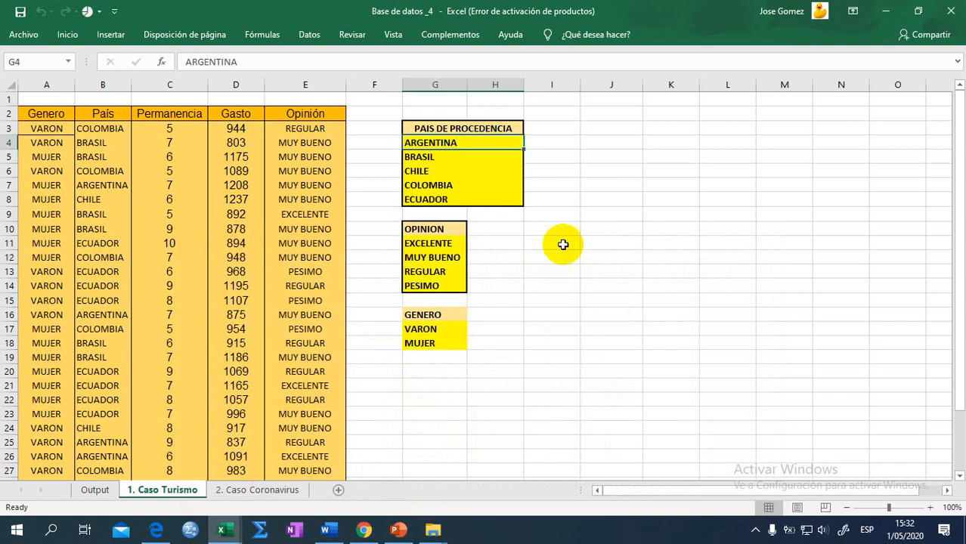
Open MegaStat's Descriptive Statistics for the tourism data, clear its previous input range and options, and uncover the Gasto column.
click(598, 229)
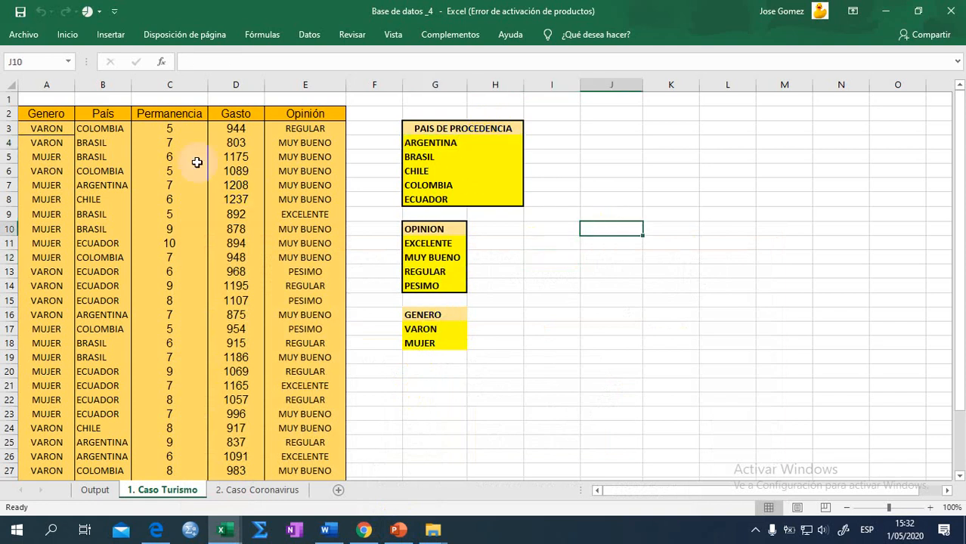
click(241, 113)
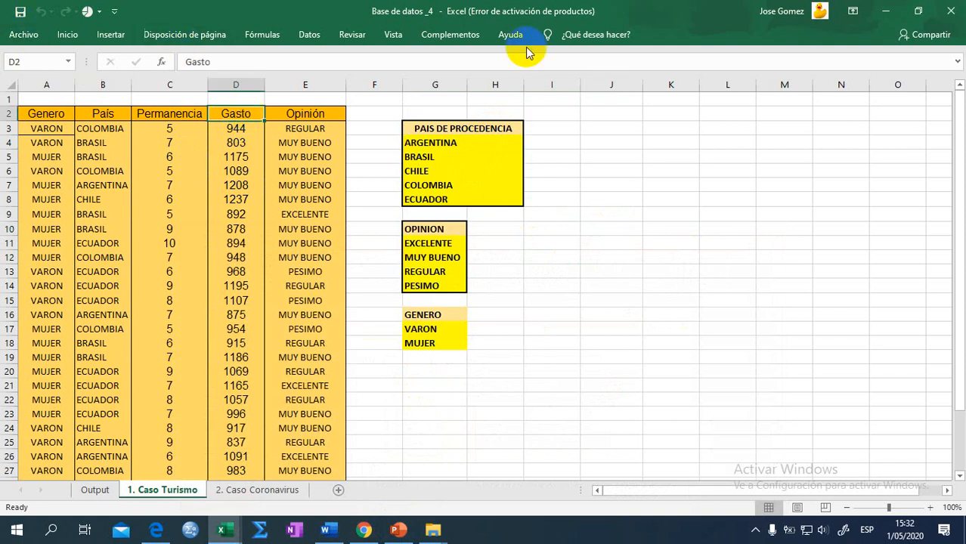
click(463, 34)
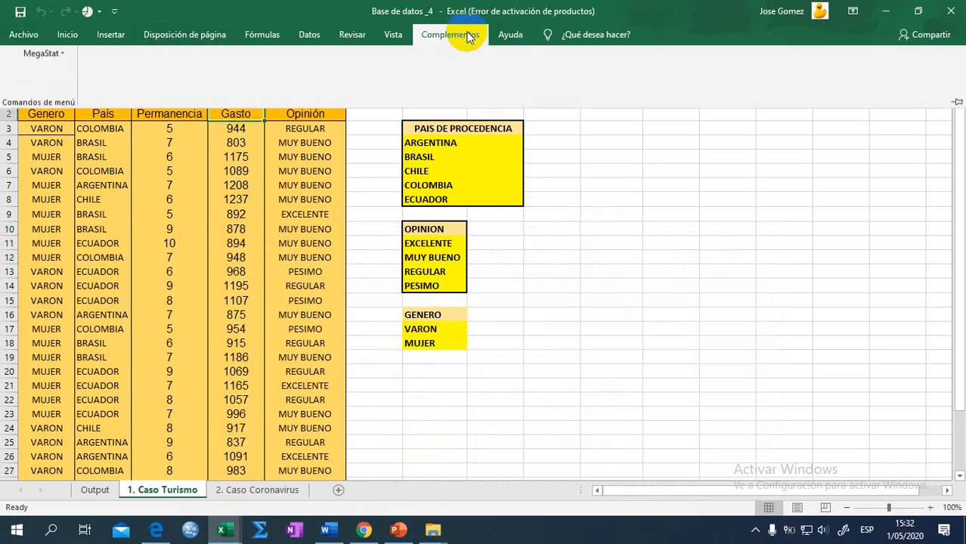
click(35, 57)
mouse_move(47, 94)
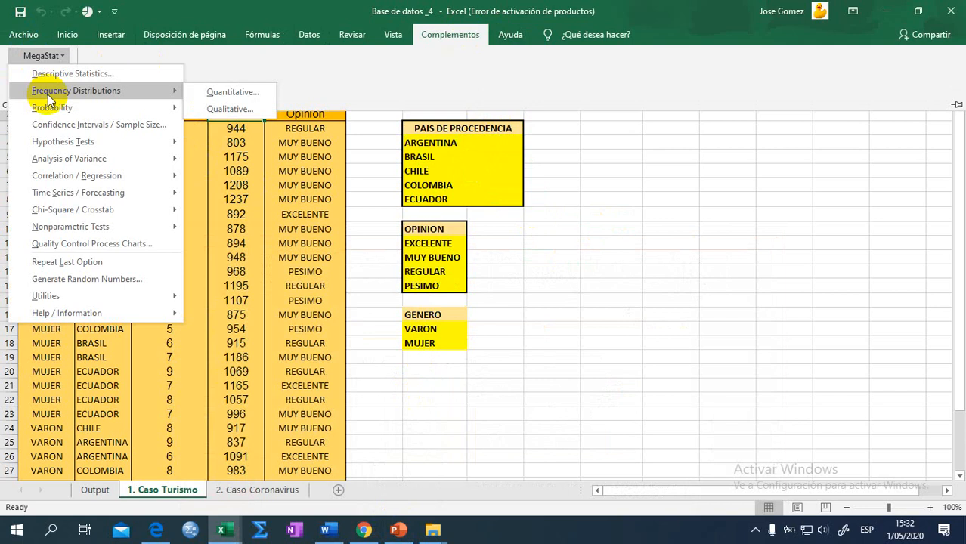
click(92, 77)
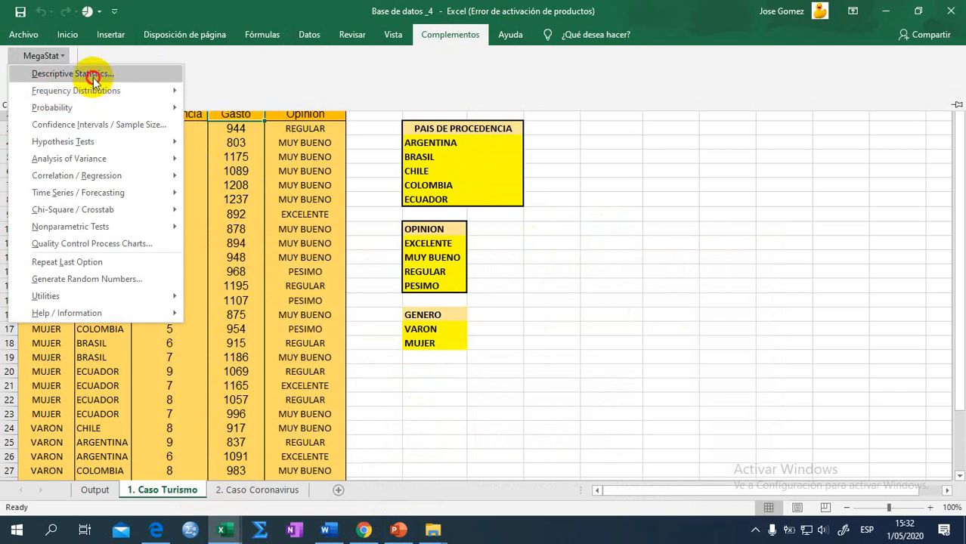
click(640, 200)
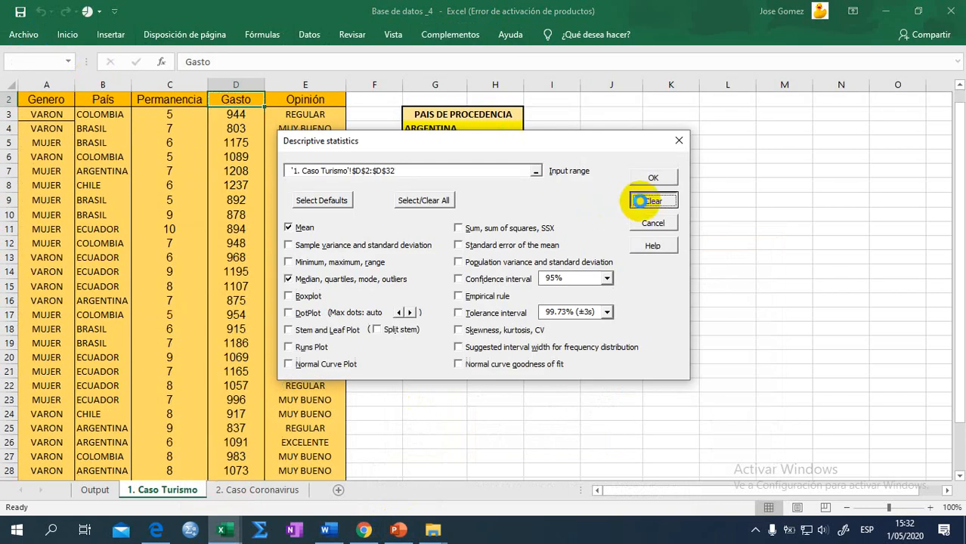
drag(570, 144, 714, 85)
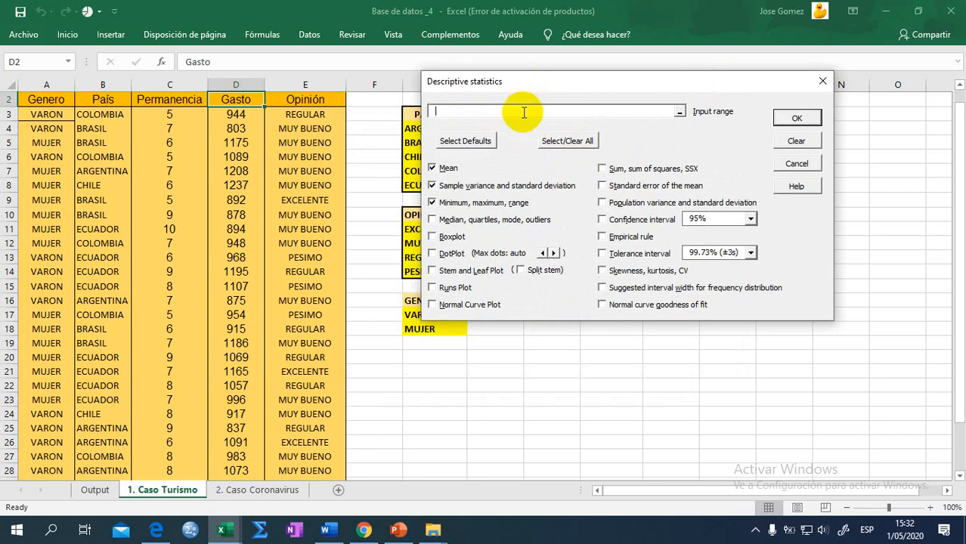
Try to compute mean, sample variance and standard deviation, and median, quartiles, mode and outliers for the Gasto column.
drag(244, 106, 227, 398)
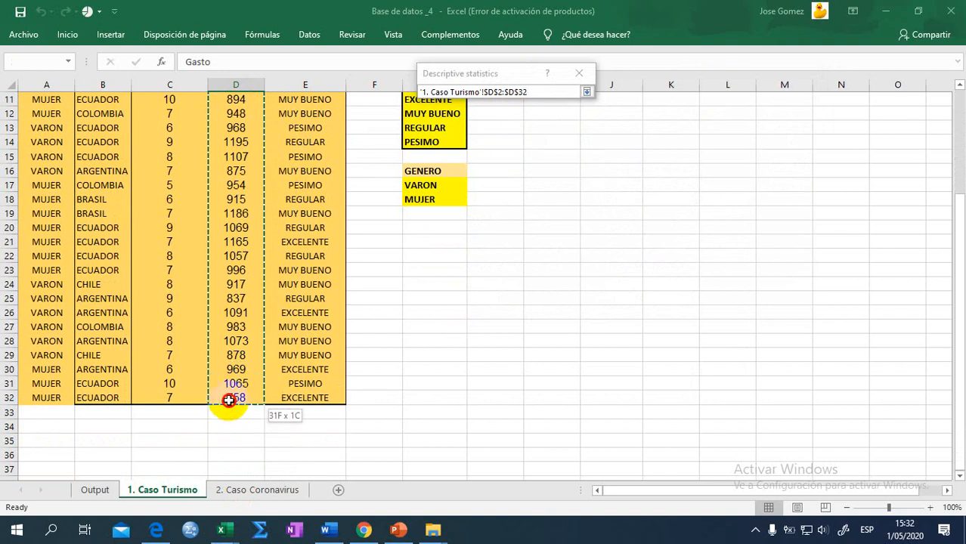
drag(959, 366, 958, 234)
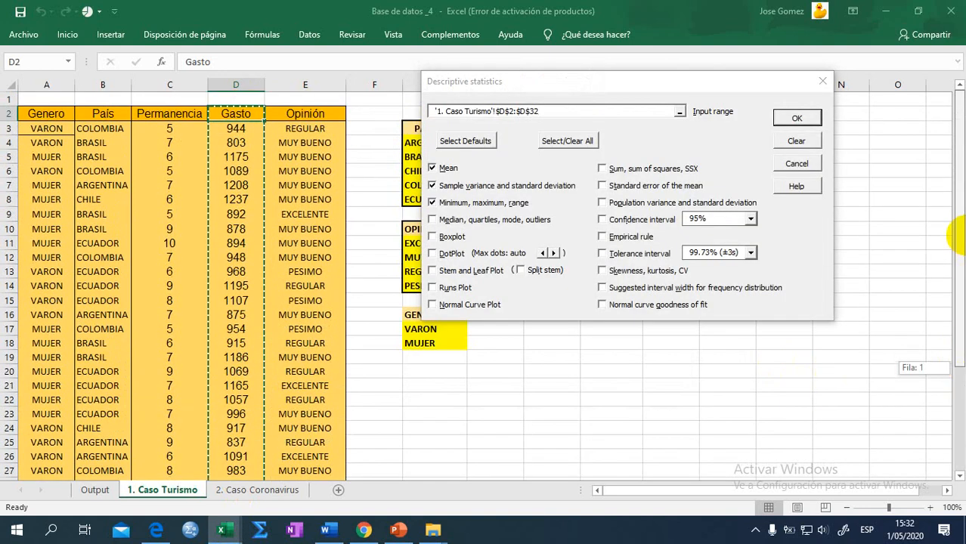
click(846, 197)
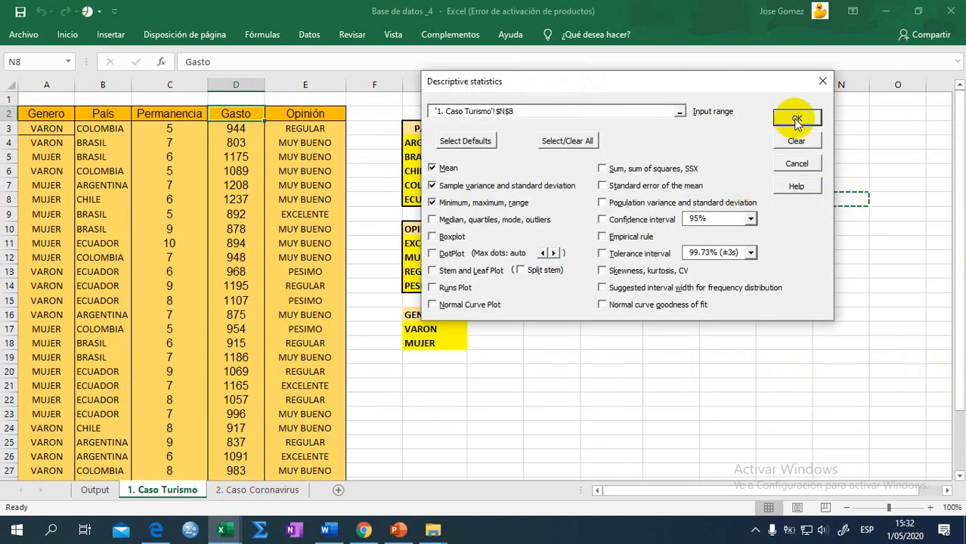
click(469, 223)
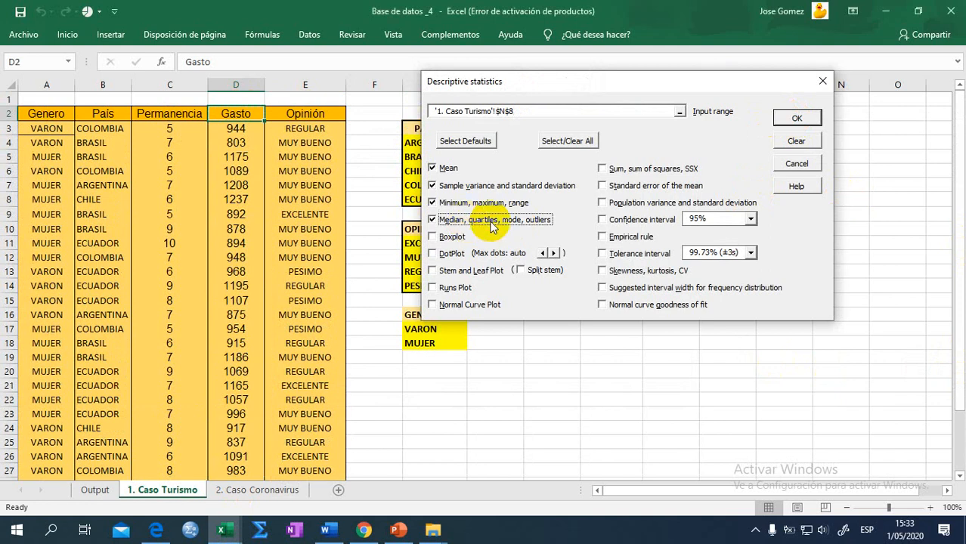
click(795, 119)
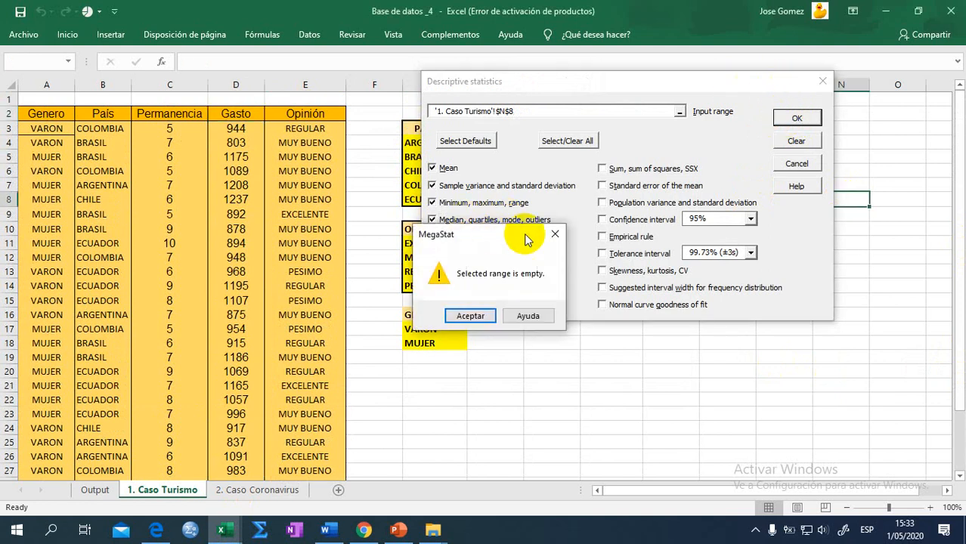
key(Return)
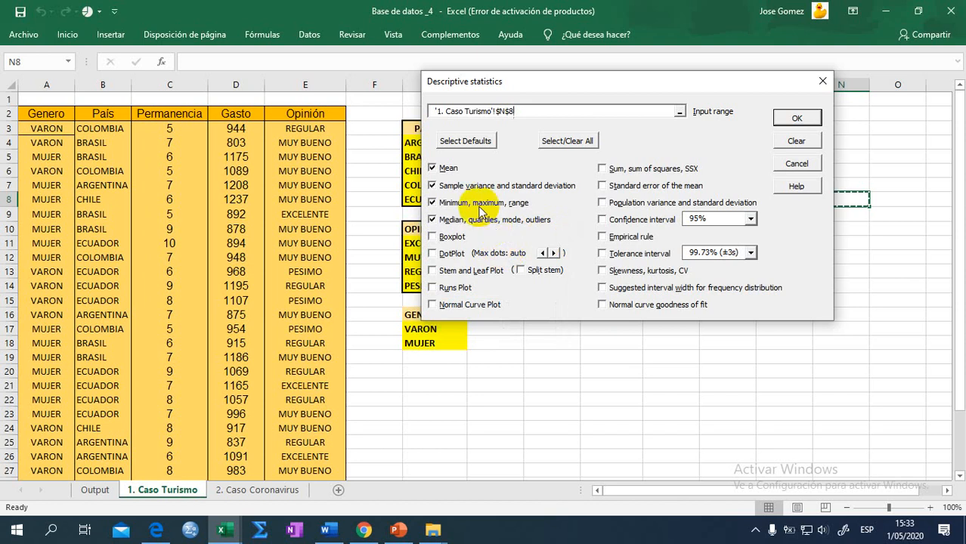
click(795, 119)
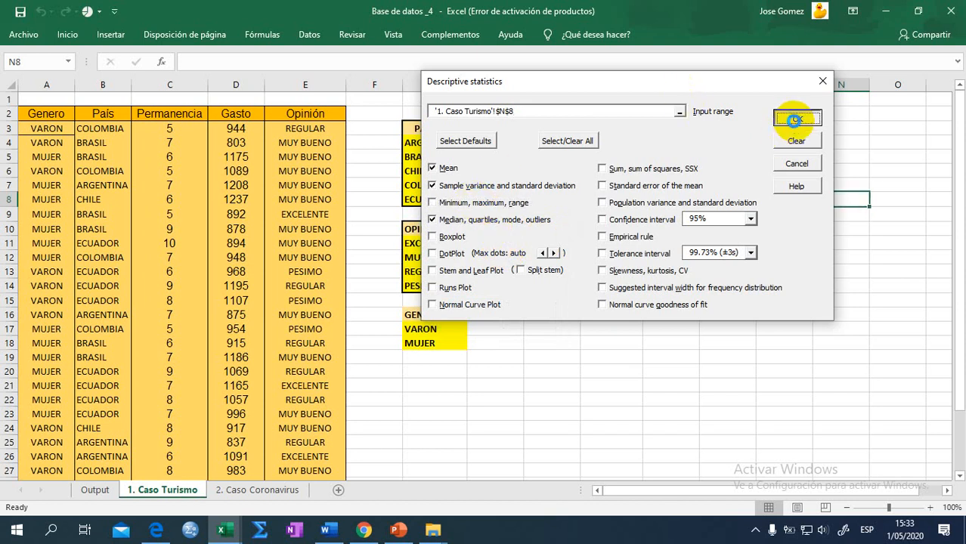
click(555, 233)
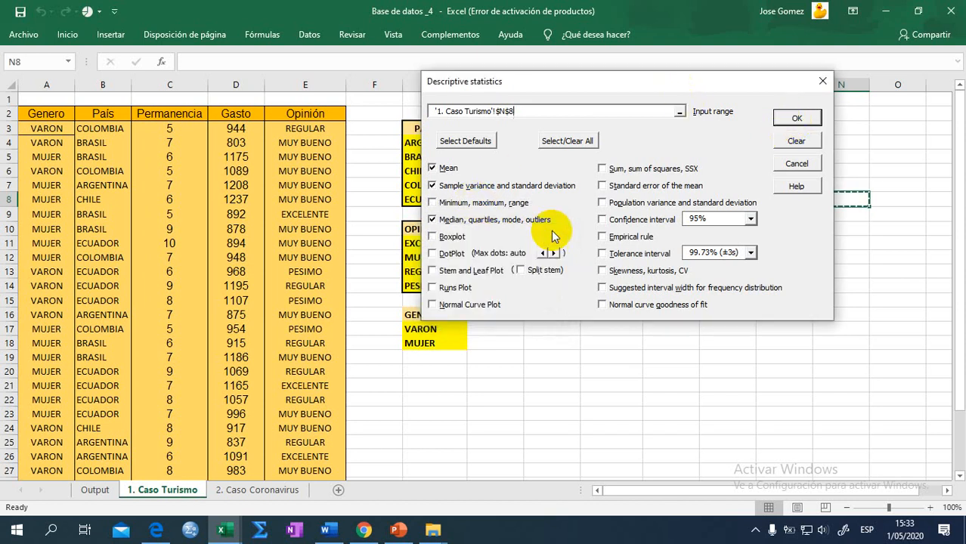
Clear the dialog, set the input range to Gasto cells D2:D32, and generate mean, sample variance, standard deviation, minimum, maximum and range.
click(804, 140)
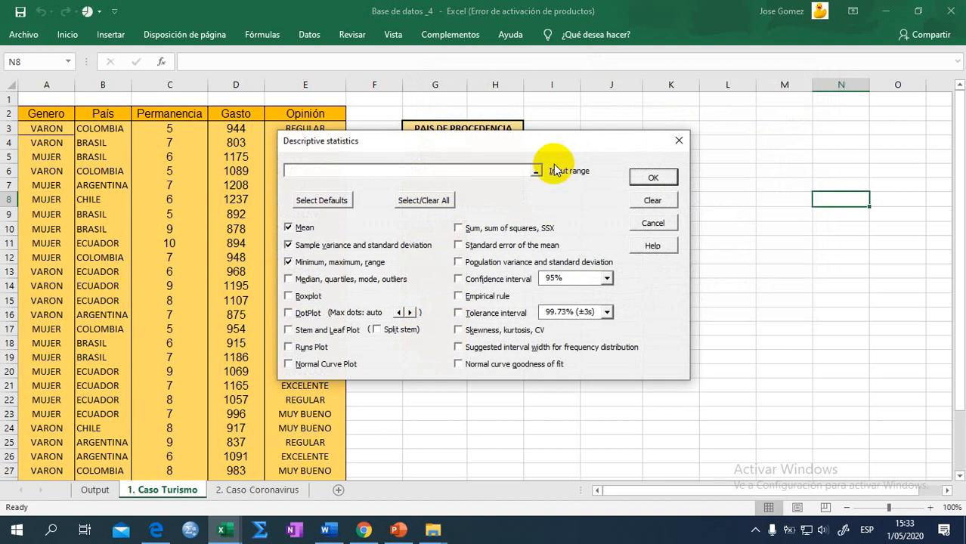
drag(411, 152, 595, 48)
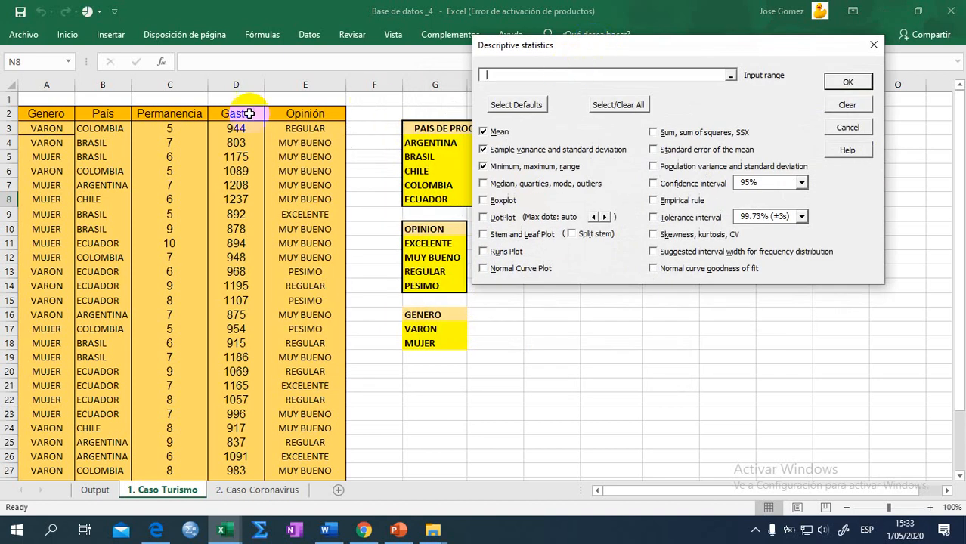
drag(245, 114, 236, 451)
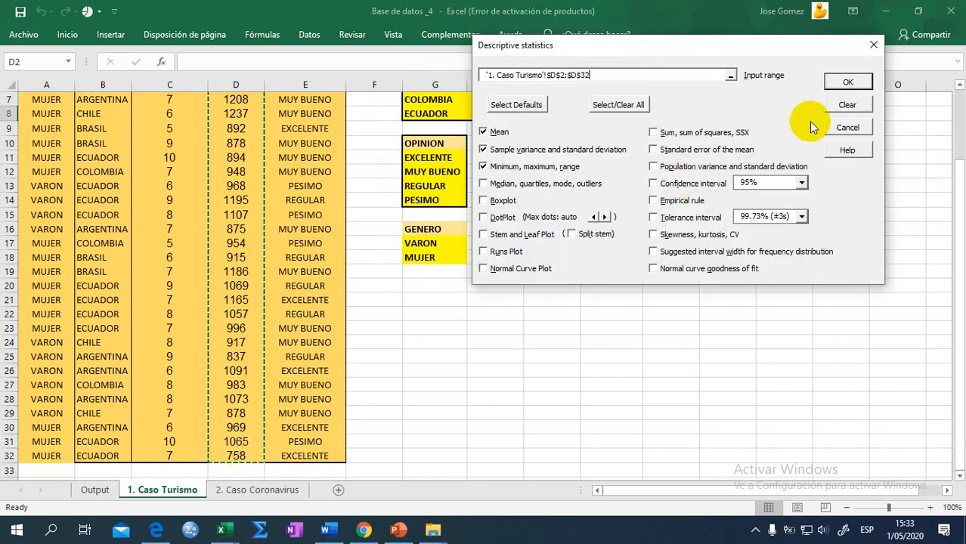
click(845, 84)
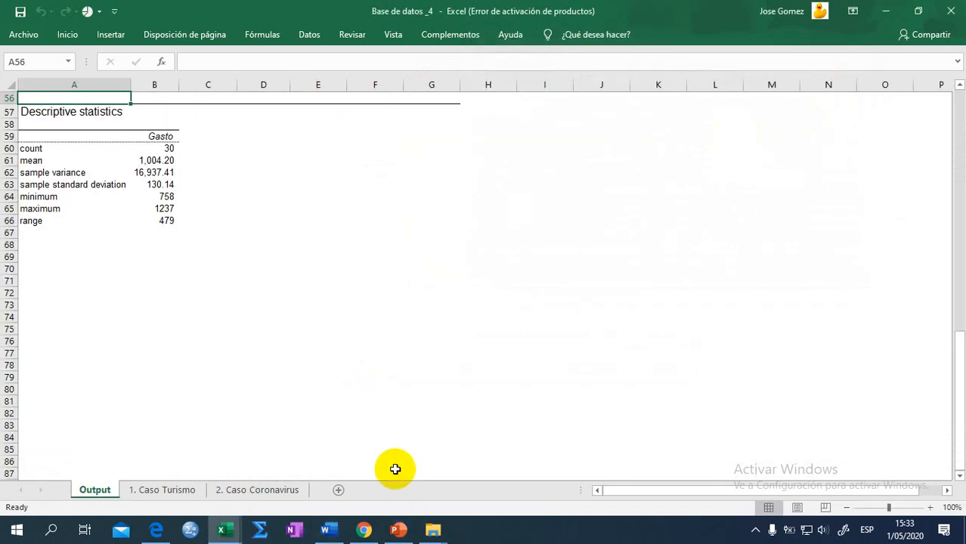
click(364, 529)
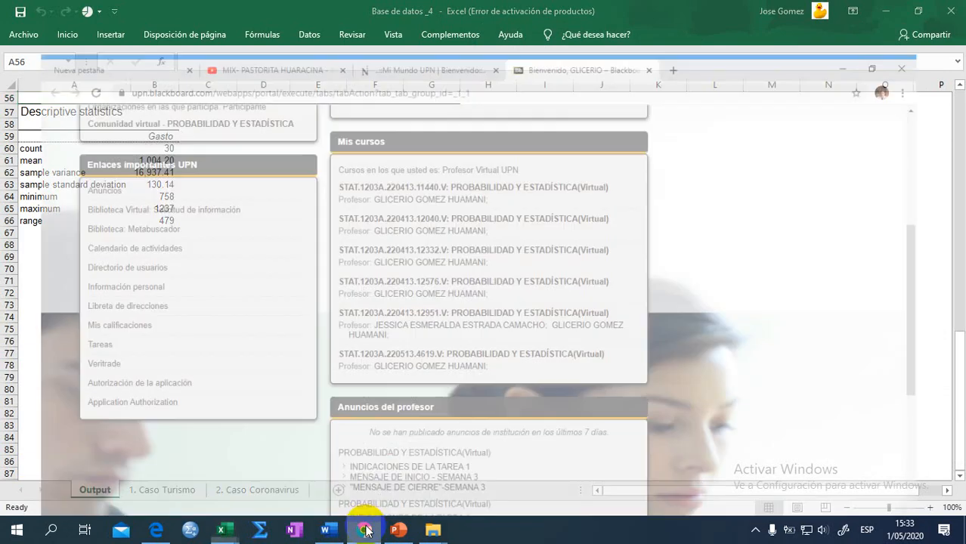
click(364, 530)
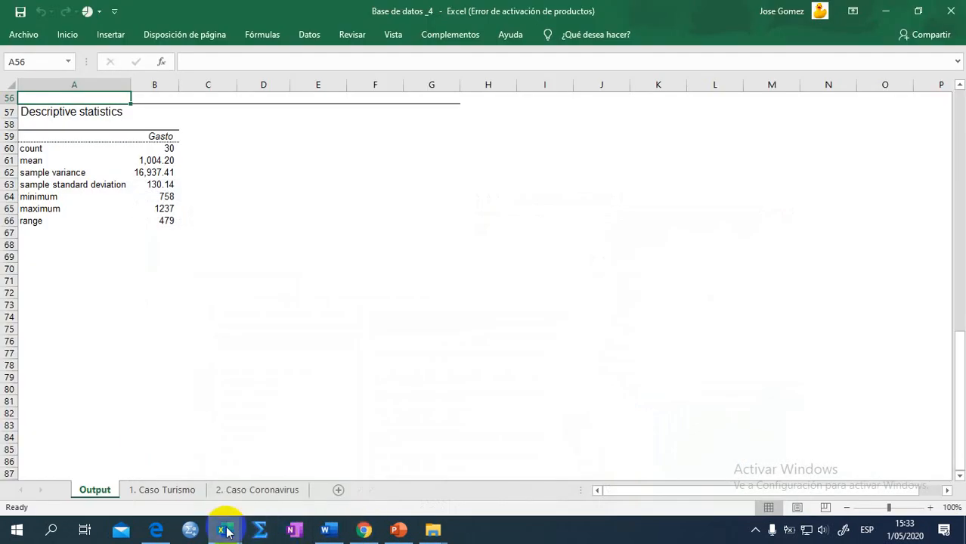
mouse_move(227, 531)
click(272, 489)
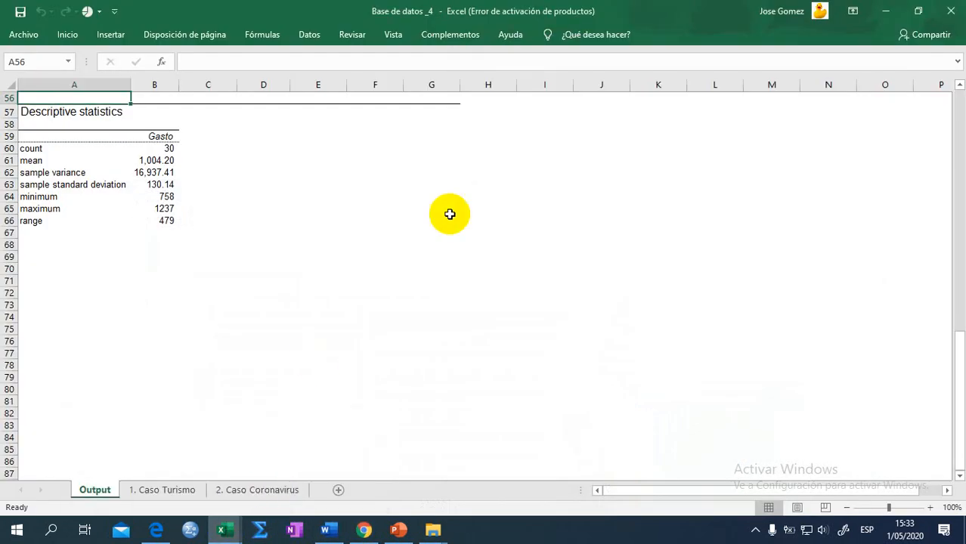
Return to 1. Caso Turismo and rerun Descriptive Statistics on Gasto with median, quartiles, mode, outliers included and minimum, maximum, range excluded.
right_click(180, 494)
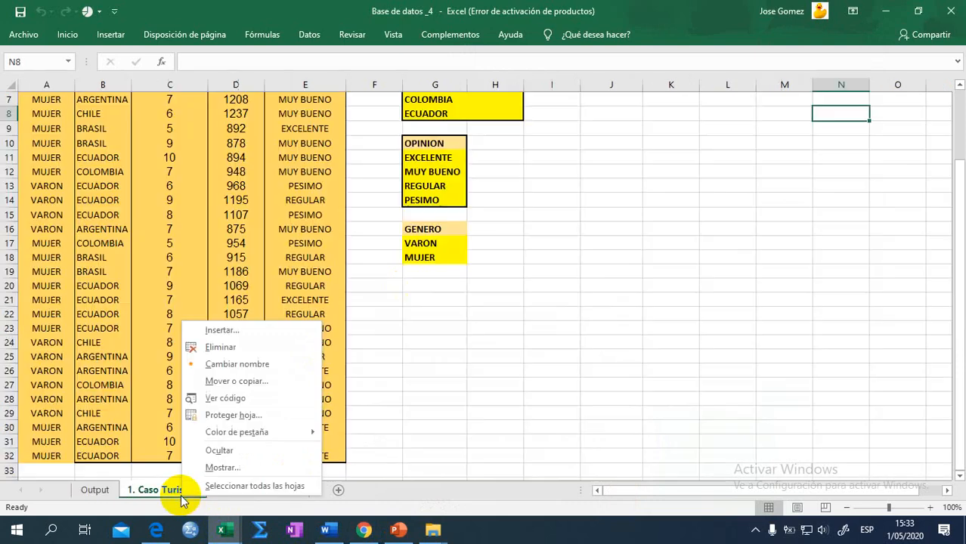
click(392, 384)
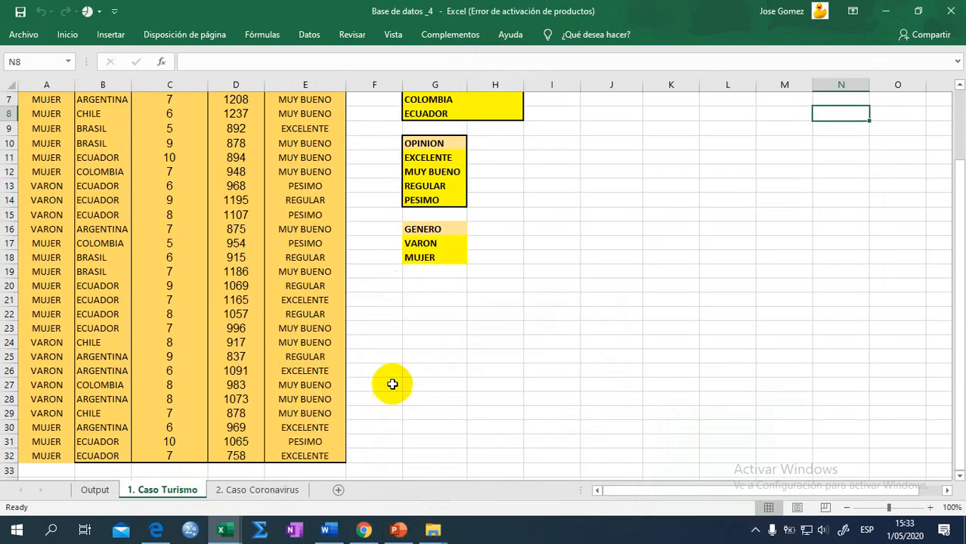
click(427, 34)
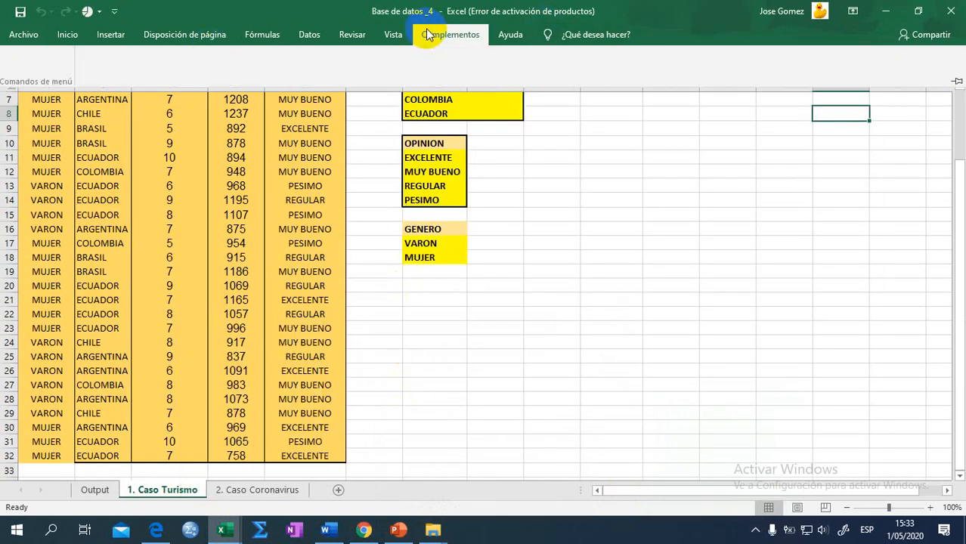
click(66, 56)
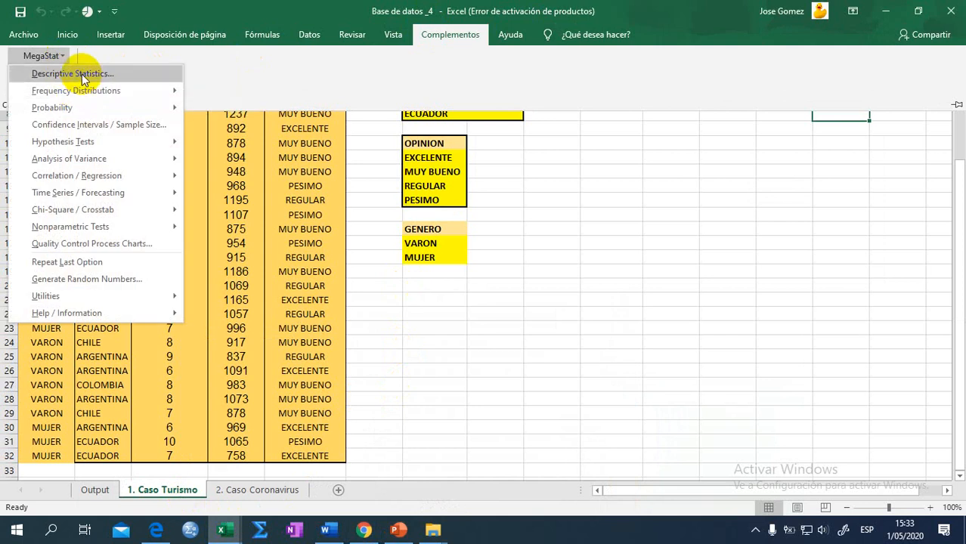
click(82, 74)
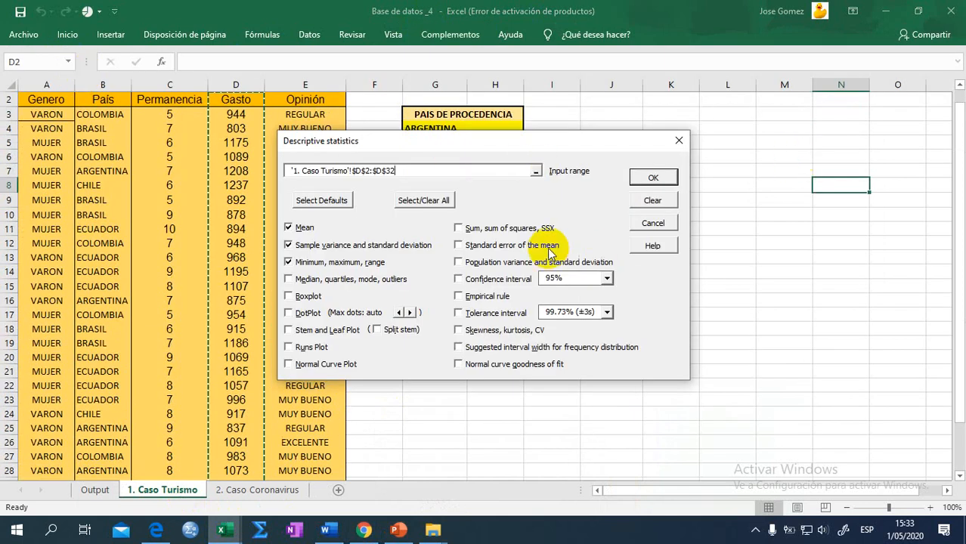
click(624, 198)
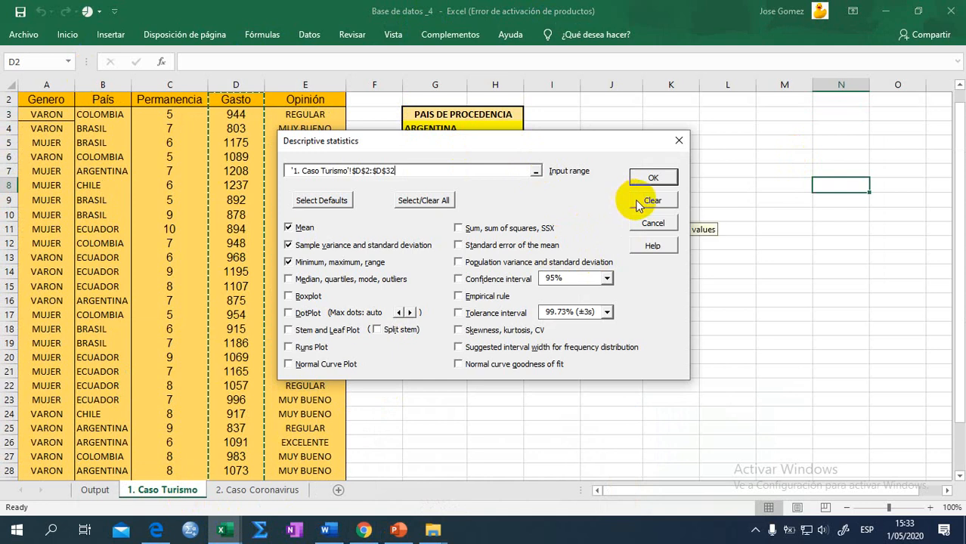
click(307, 286)
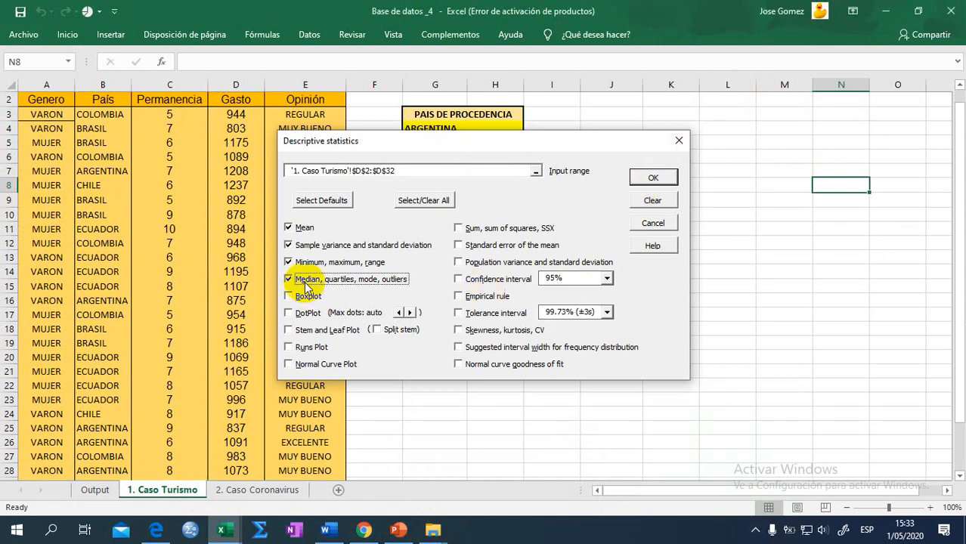
click(301, 266)
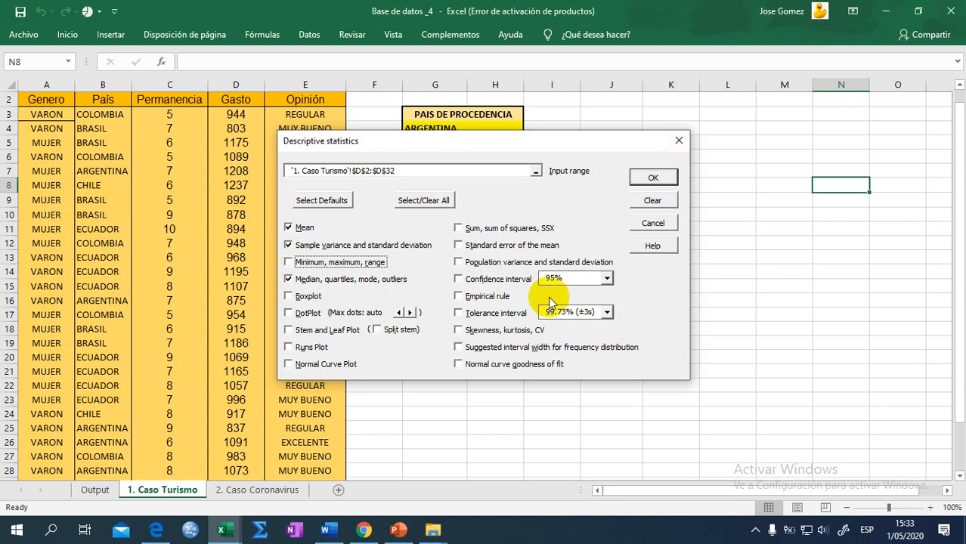
click(654, 176)
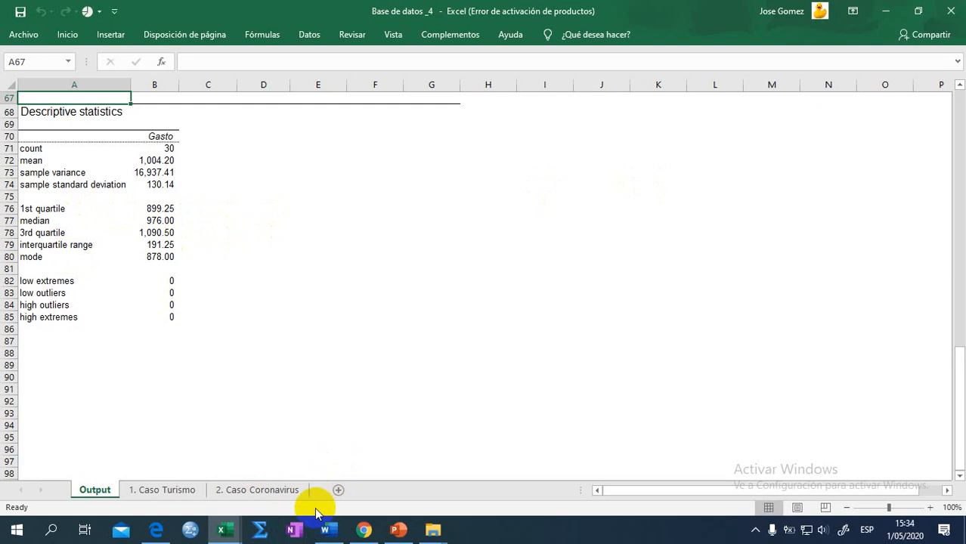
Return to 1. Caso Turismo and rerun Descriptive Statistics on Gasto with skewness, kurtosis and CV added to the options.
click(187, 491)
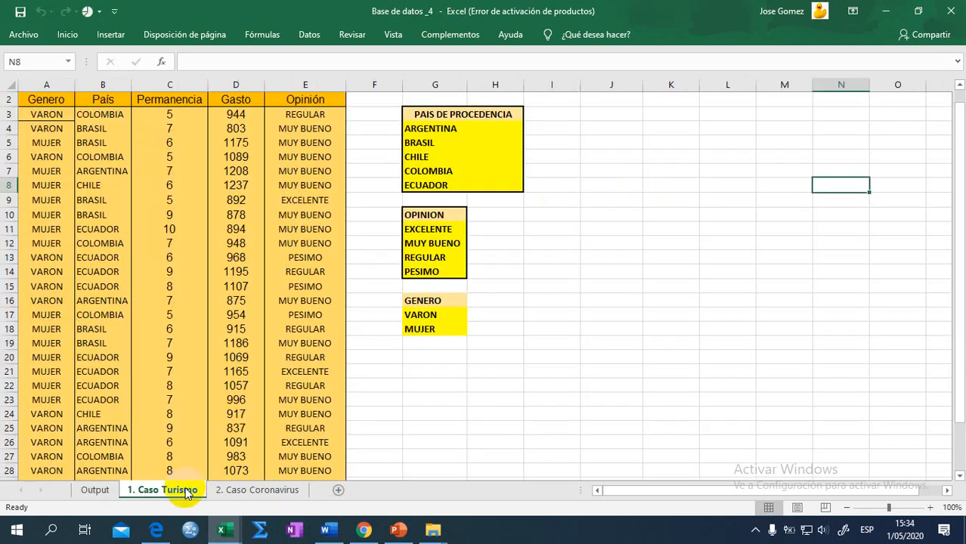
click(464, 36)
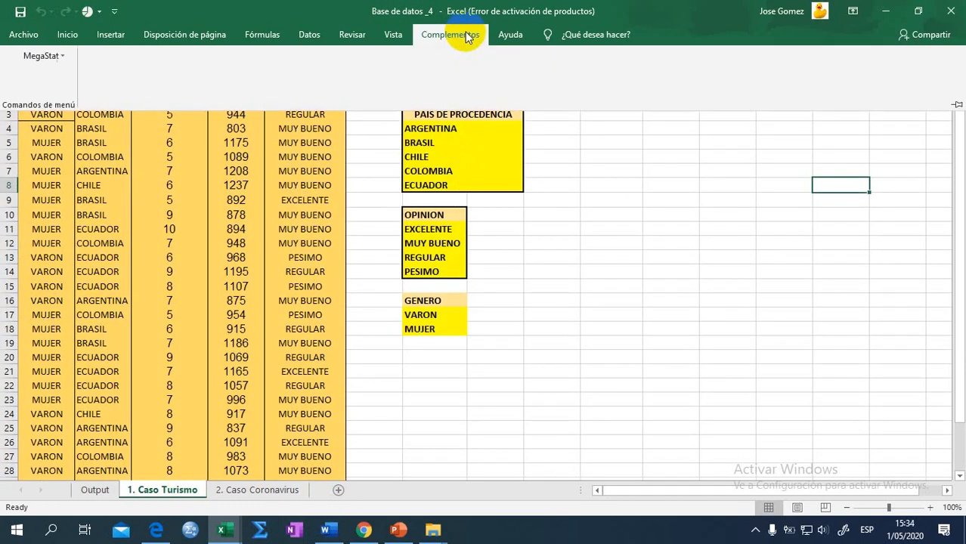
click(24, 57)
click(45, 73)
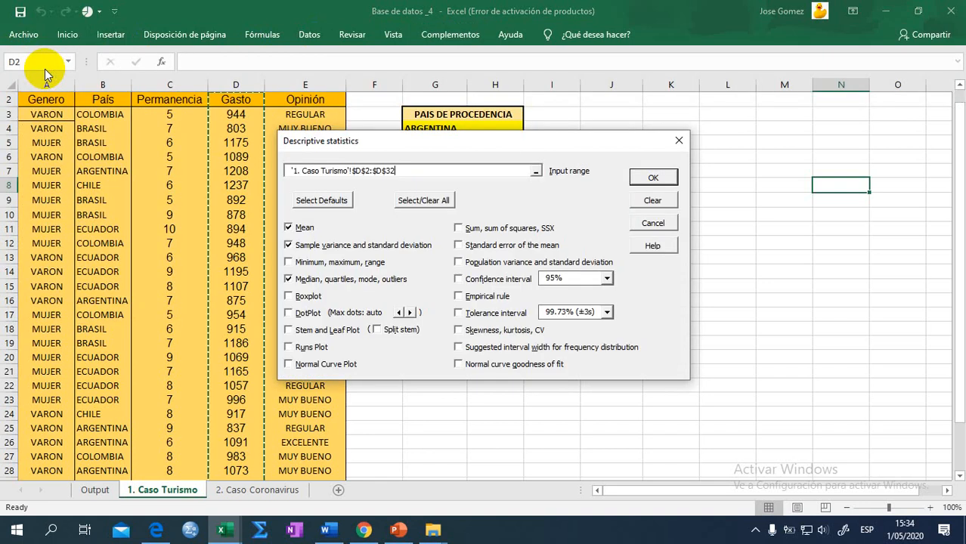
drag(511, 143, 675, 90)
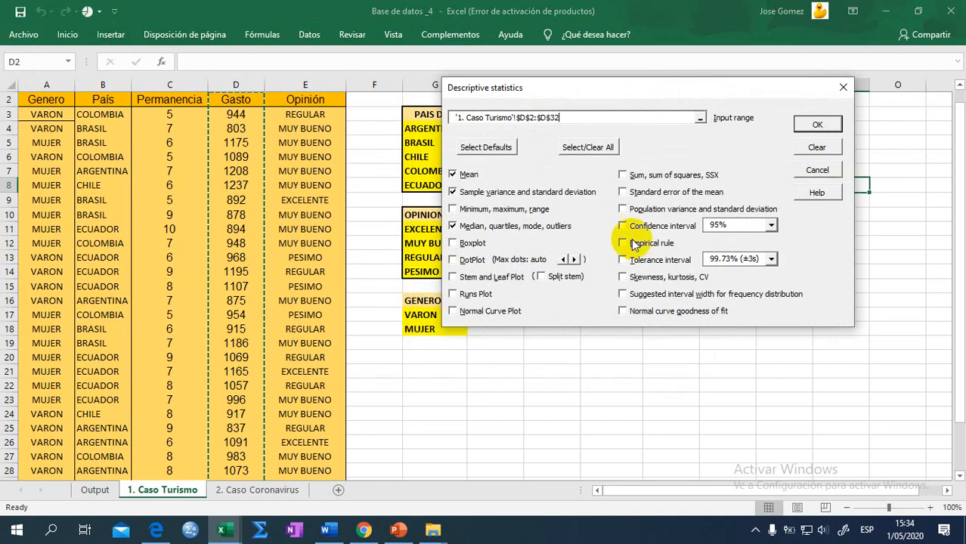
click(625, 278)
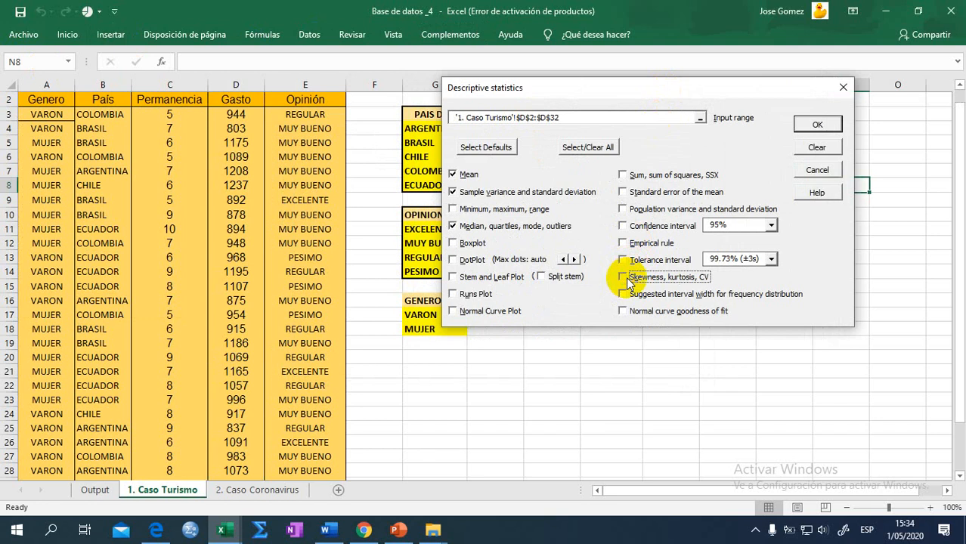
click(809, 123)
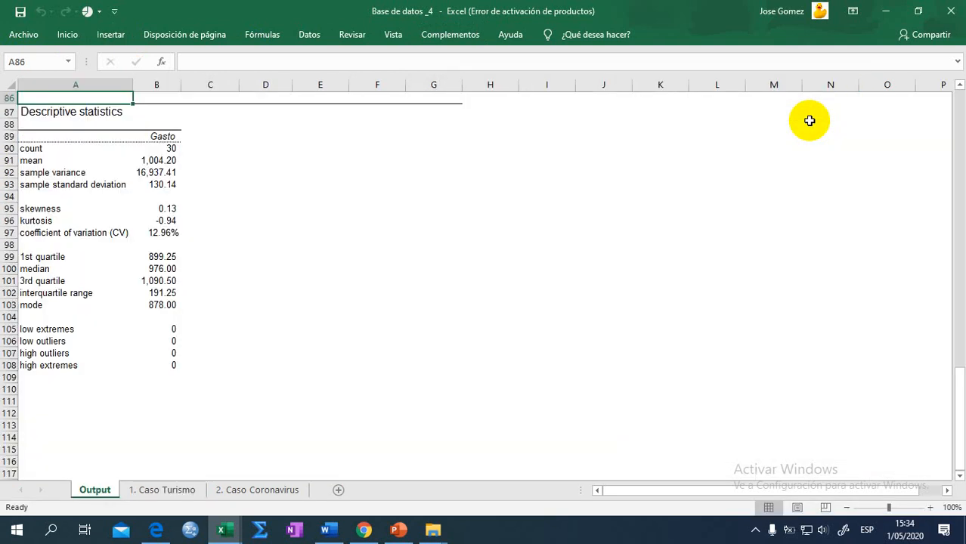
Examine the mode, skewness and kurtosis rows in the newest Gasto descriptive statistics output.
click(151, 305)
right_click(151, 305)
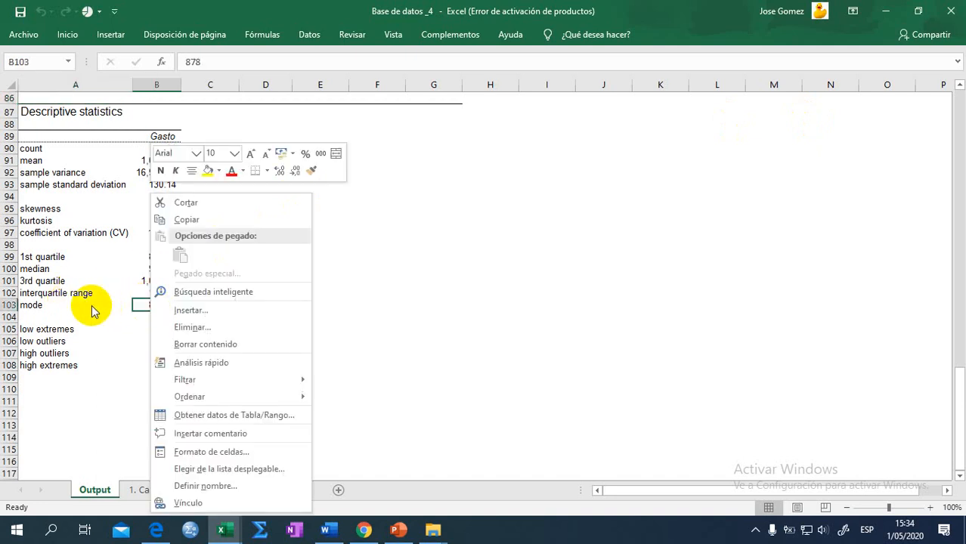
right_click(93, 309)
click(61, 210)
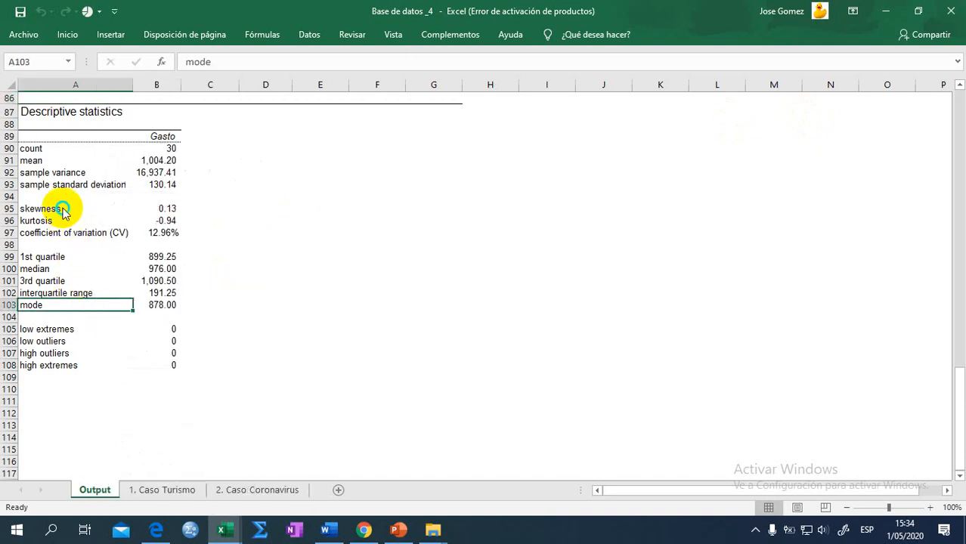
right_click(61, 210)
click(62, 212)
right_click(62, 212)
click(360, 198)
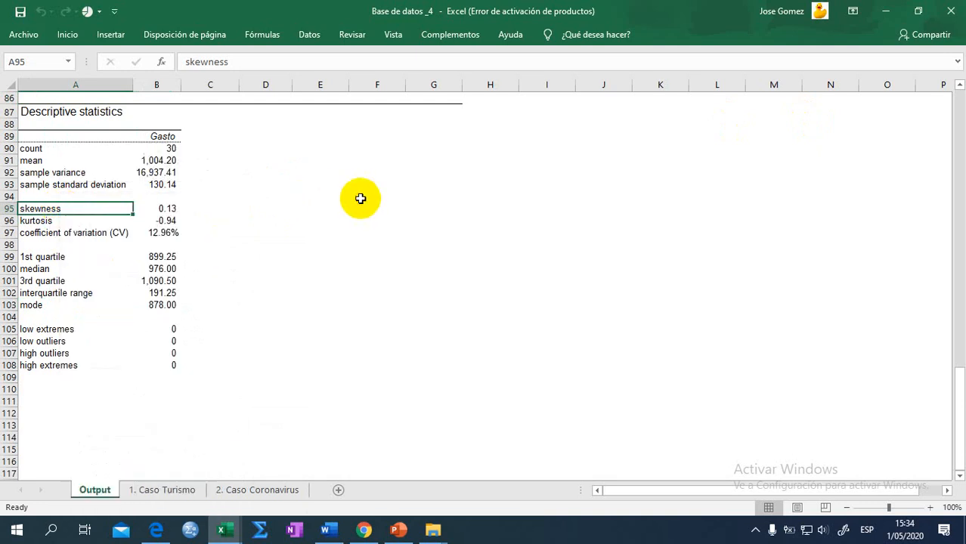
click(172, 216)
click(172, 210)
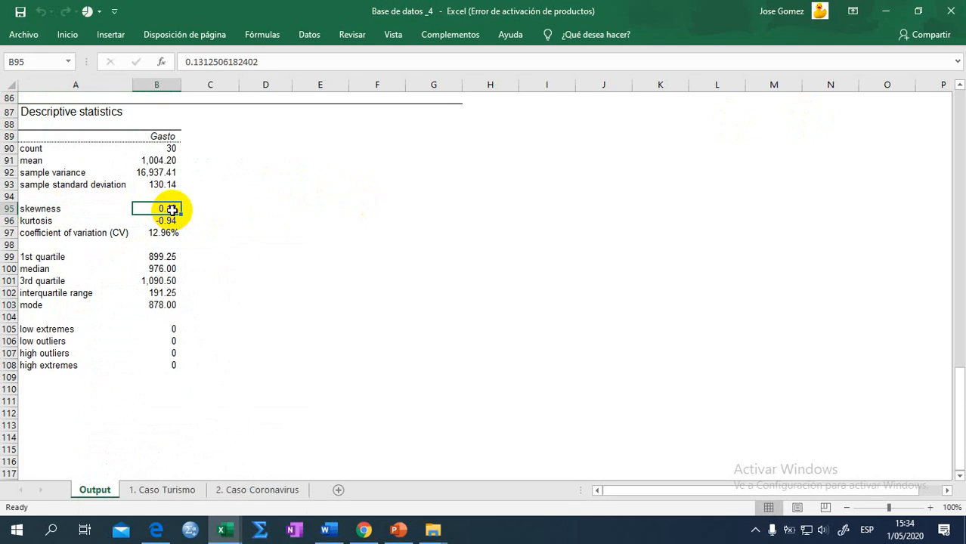
click(386, 245)
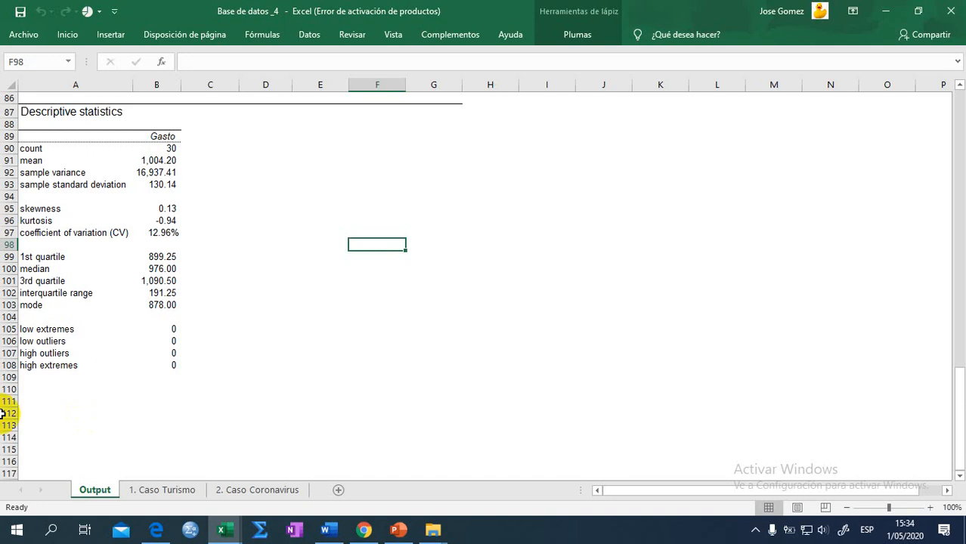
click(44, 243)
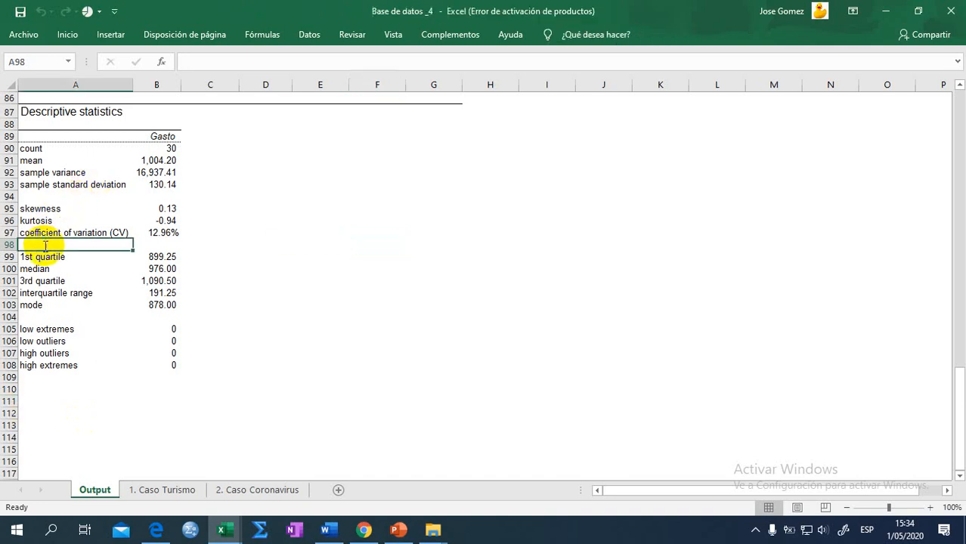
Move the median label from cell A100 to C103 in the newest Gasto output.
click(124, 266)
drag(125, 266, 182, 308)
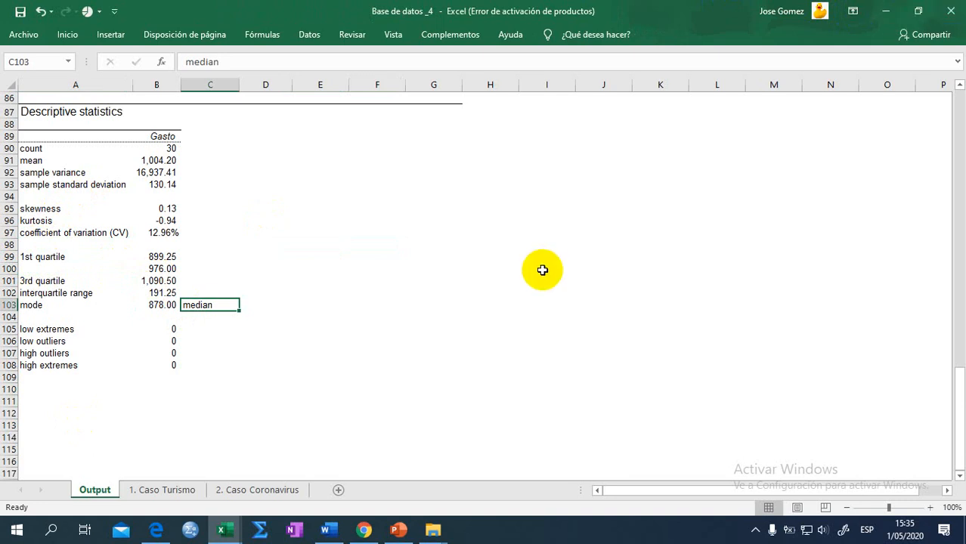
Show the hidden background programs in the system notification area.
click(754, 530)
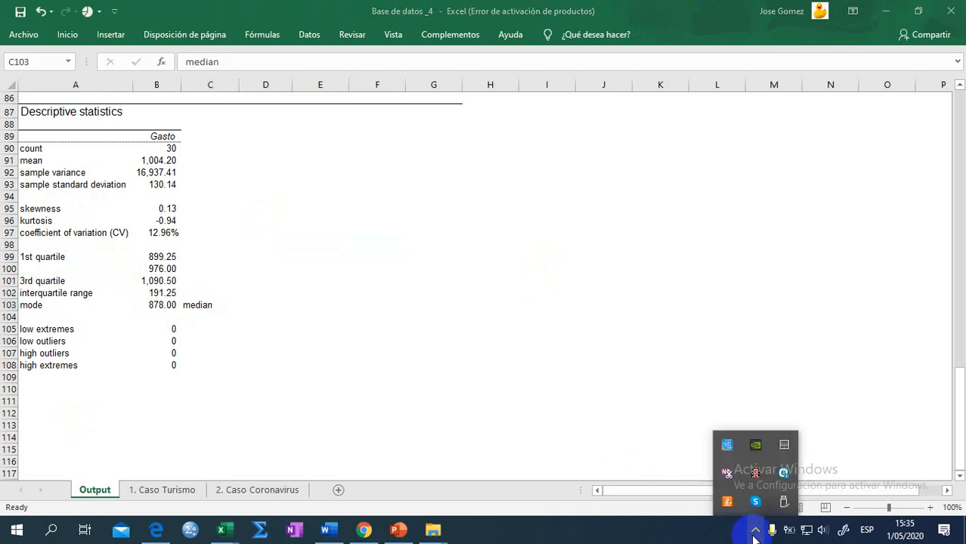